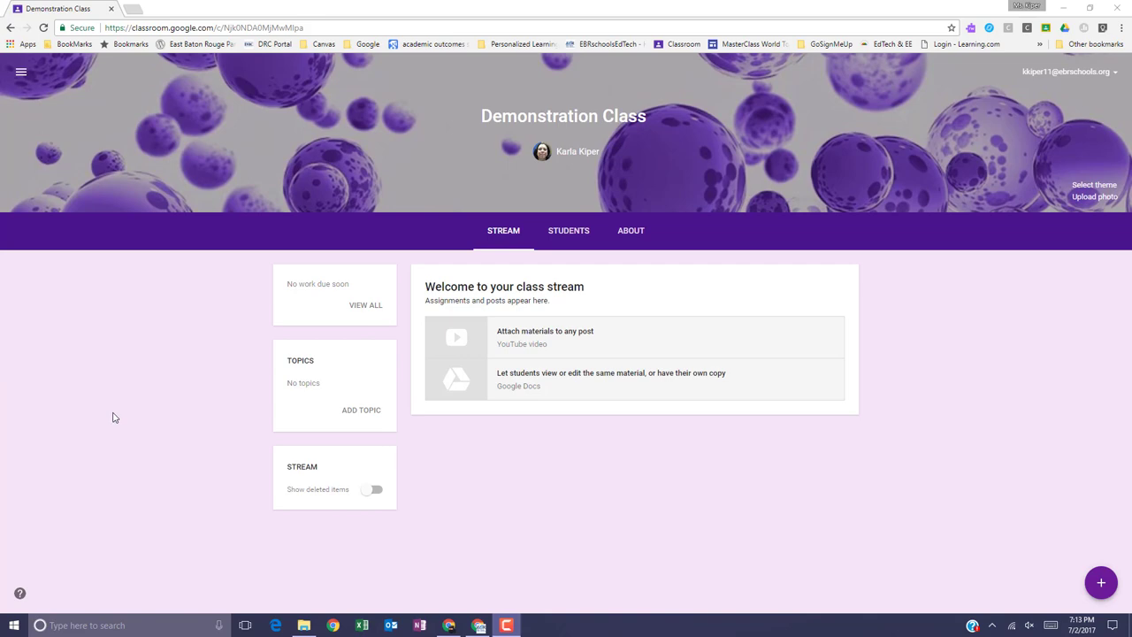
Step: Reveal the + menu's create options on the empty Demonstration Class stream
{"action": "mouse_move", "coordinate": [1100, 586]}
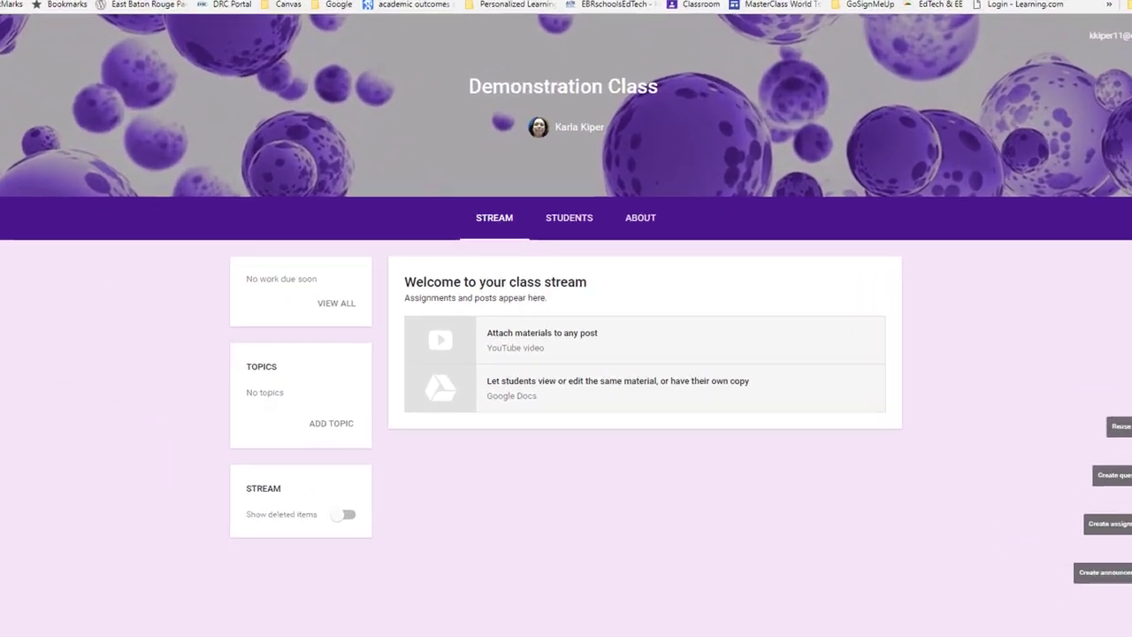
Step: Create an assignment titled Exit Ticket with instructions 'Complete today's exit ticket'
{"action": "left_click", "coordinate": [1102, 499]}
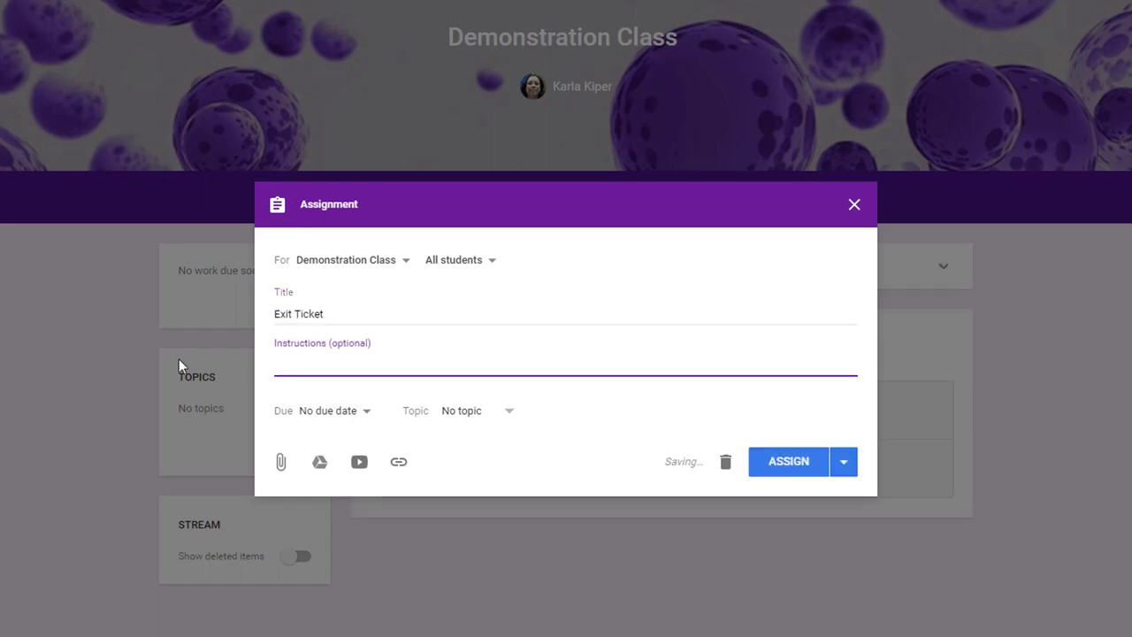
{"action": "type", "text": "Complete today"}
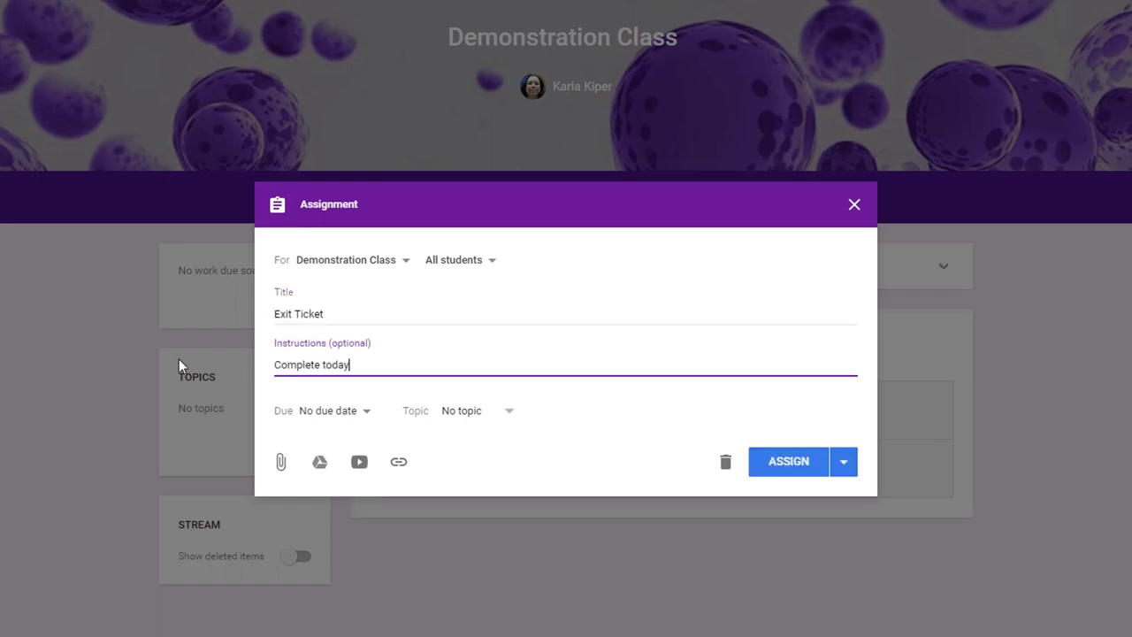
{"action": "type", "text": "'s exit ticket"}
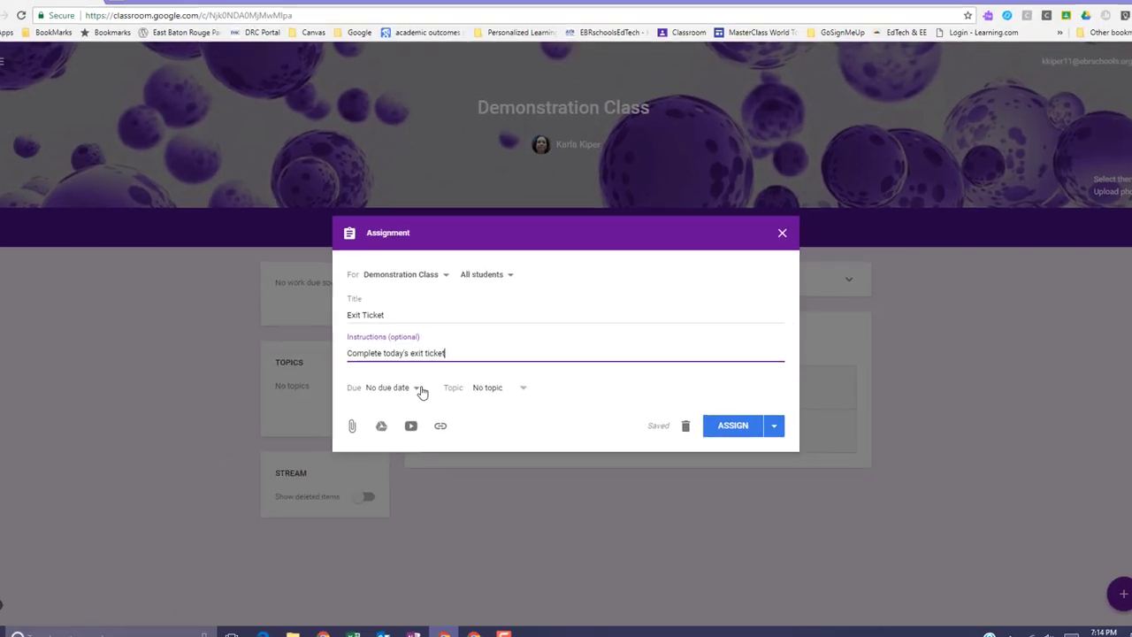
Step: Make the Exit Ticket assignment due Jul 7 at 11:59 PM
{"action": "left_click", "coordinate": [424, 389]}
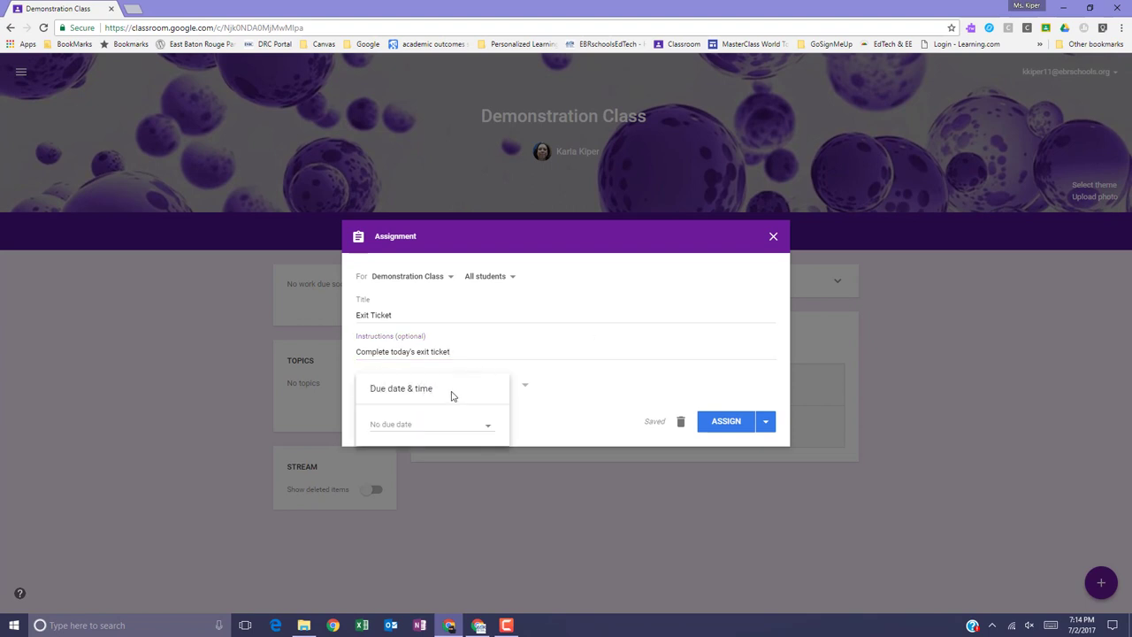
{"action": "left_click", "coordinate": [487, 429]}
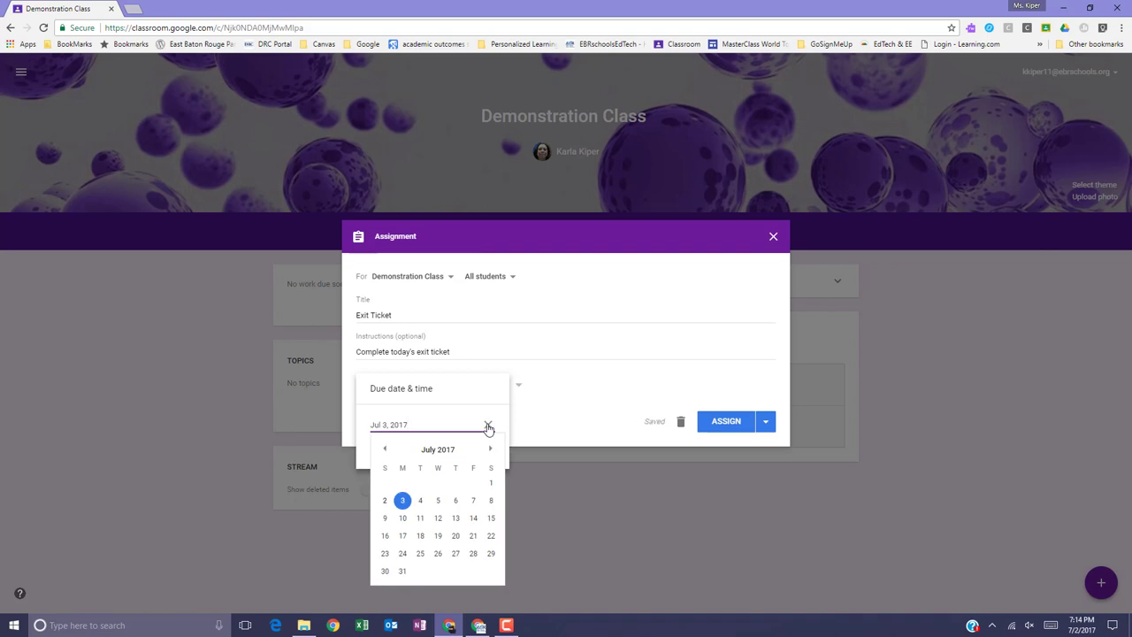
{"action": "left_click", "coordinate": [473, 503]}
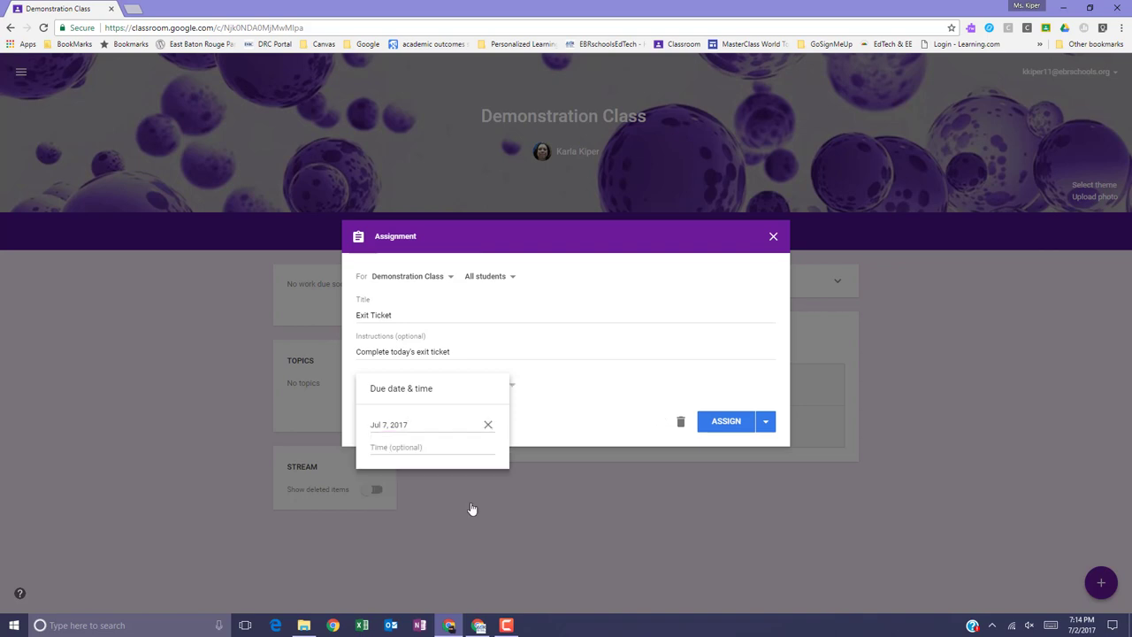
{"action": "left_click", "coordinate": [413, 449]}
{"action": "left_click", "coordinate": [543, 431]}
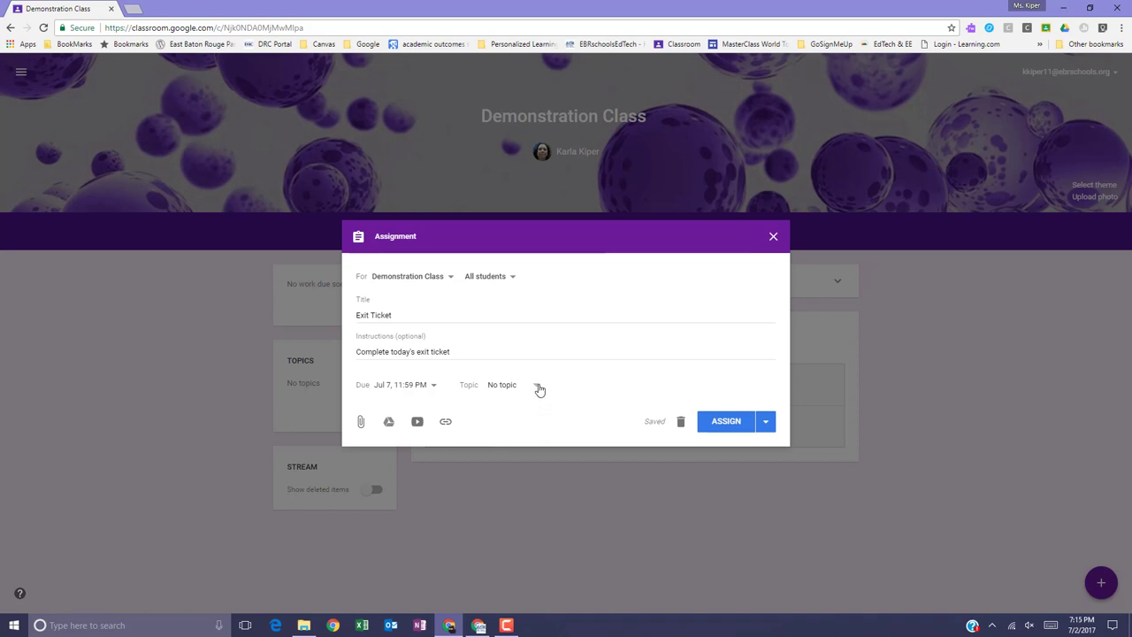
Step: Create a new topic named Assessments and file the assignment under it
{"action": "left_click", "coordinate": [539, 387]}
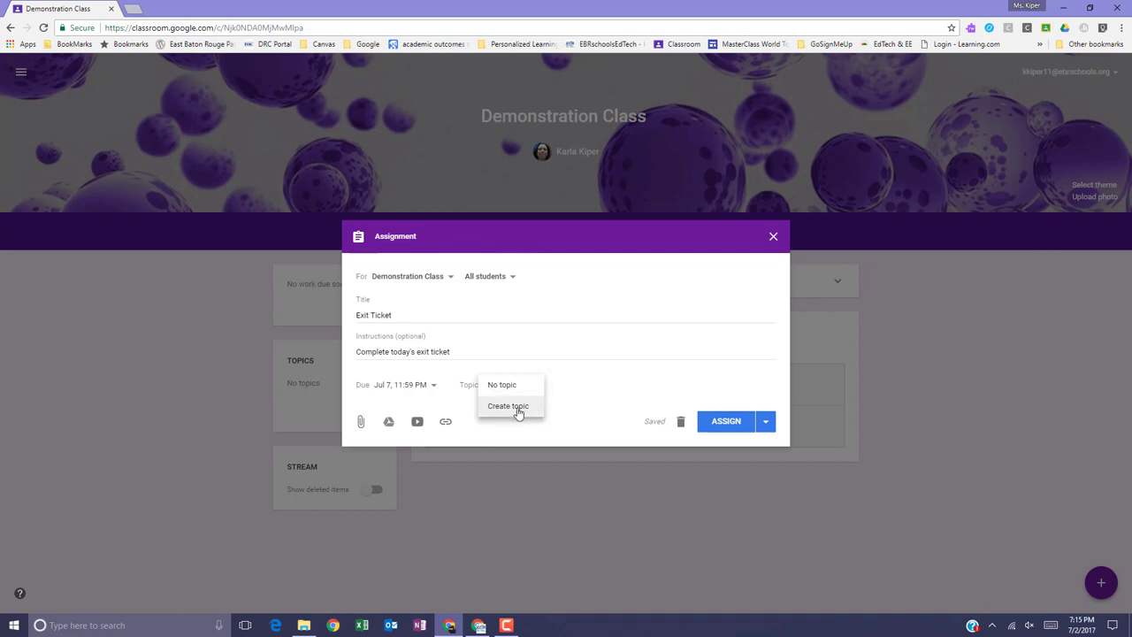
{"action": "left_click", "coordinate": [517, 407]}
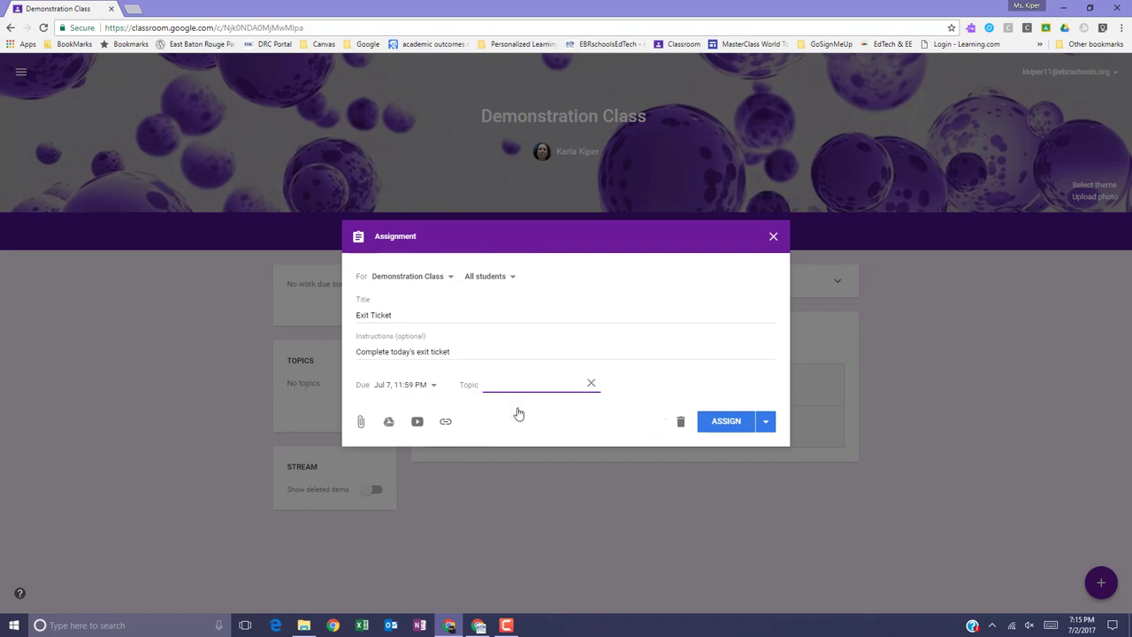
{"action": "type", "text": "Assessments"}
{"action": "key", "text": "Return"}
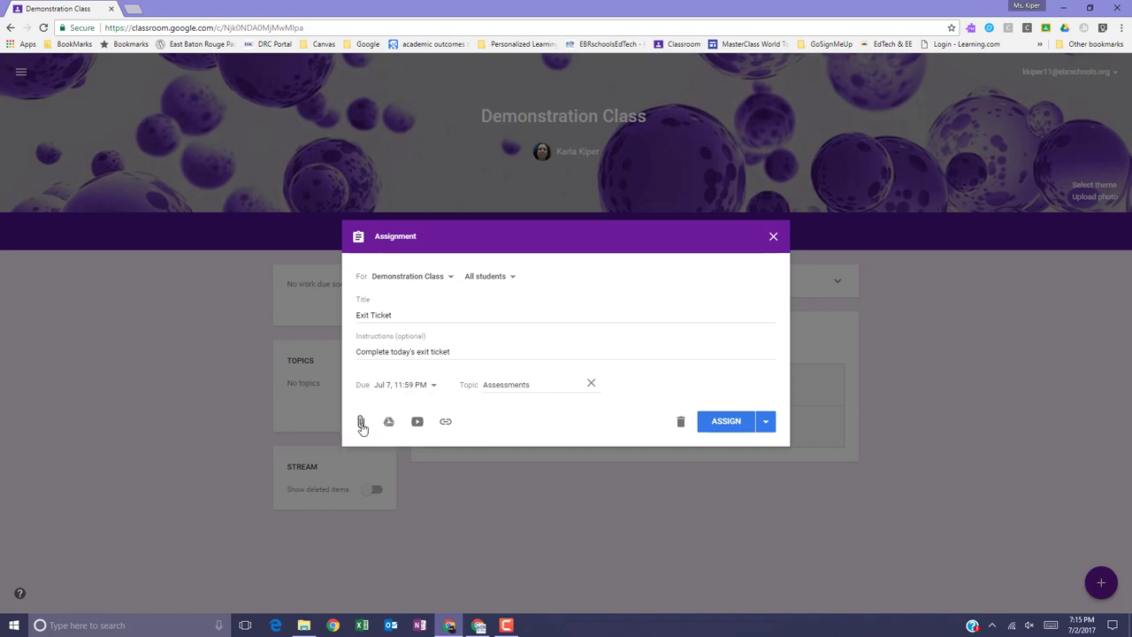
Step: Upload Google Drive Tips and Tricks.pdf from the computer as an attachment
{"action": "left_click", "coordinate": [361, 423]}
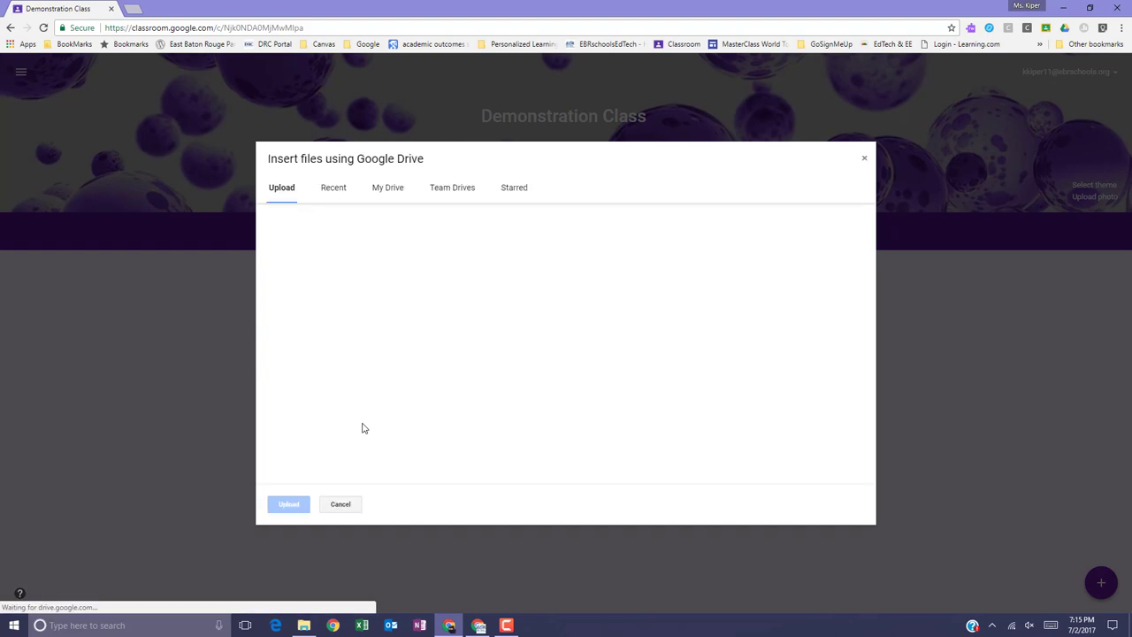
{"action": "left_click", "coordinate": [566, 344]}
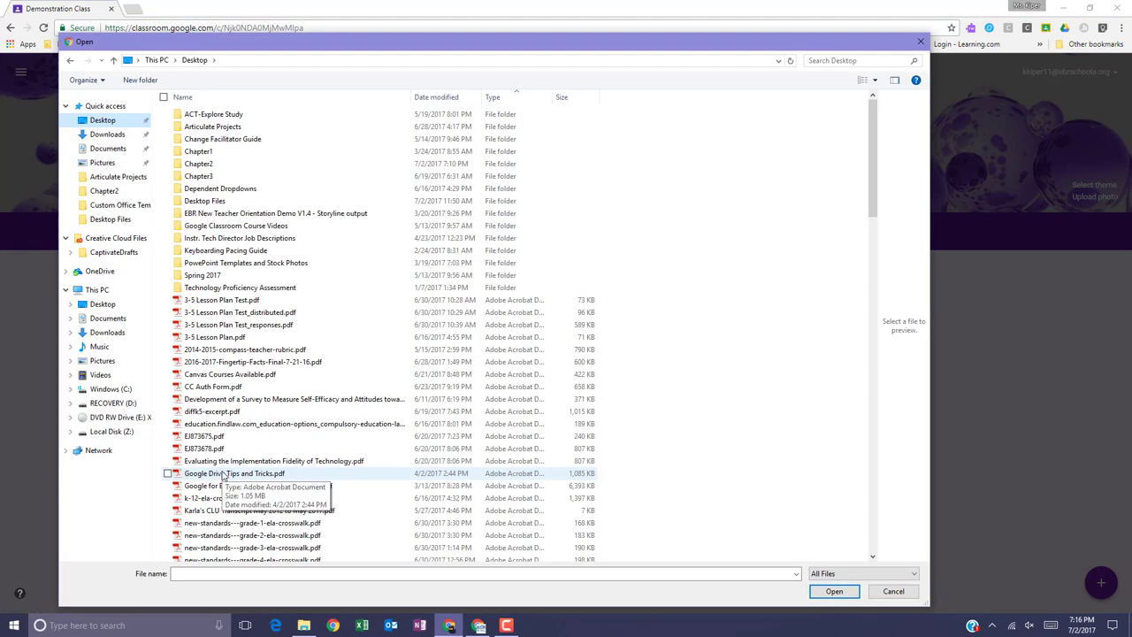
{"action": "left_click", "coordinate": [223, 475]}
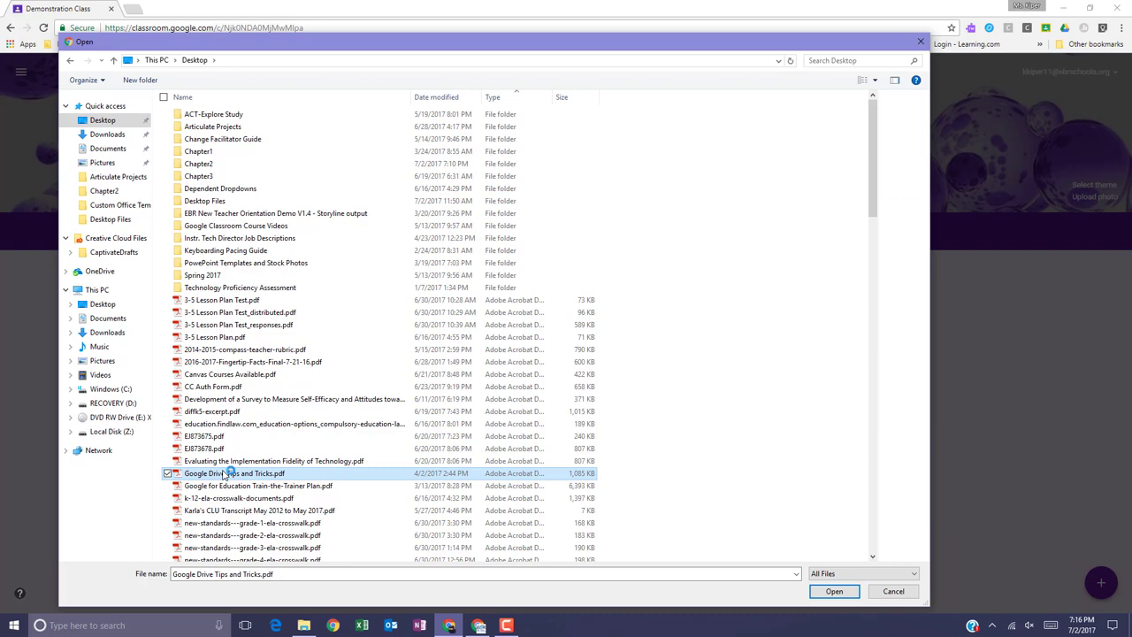
{"action": "left_click", "coordinate": [834, 592]}
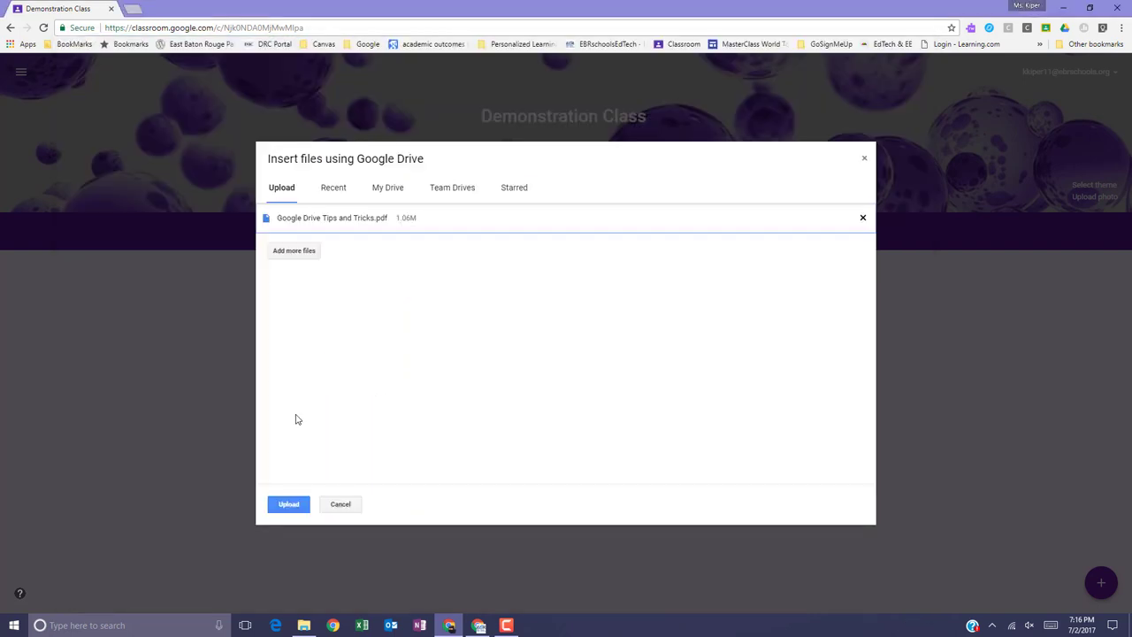
{"action": "left_click", "coordinate": [289, 505]}
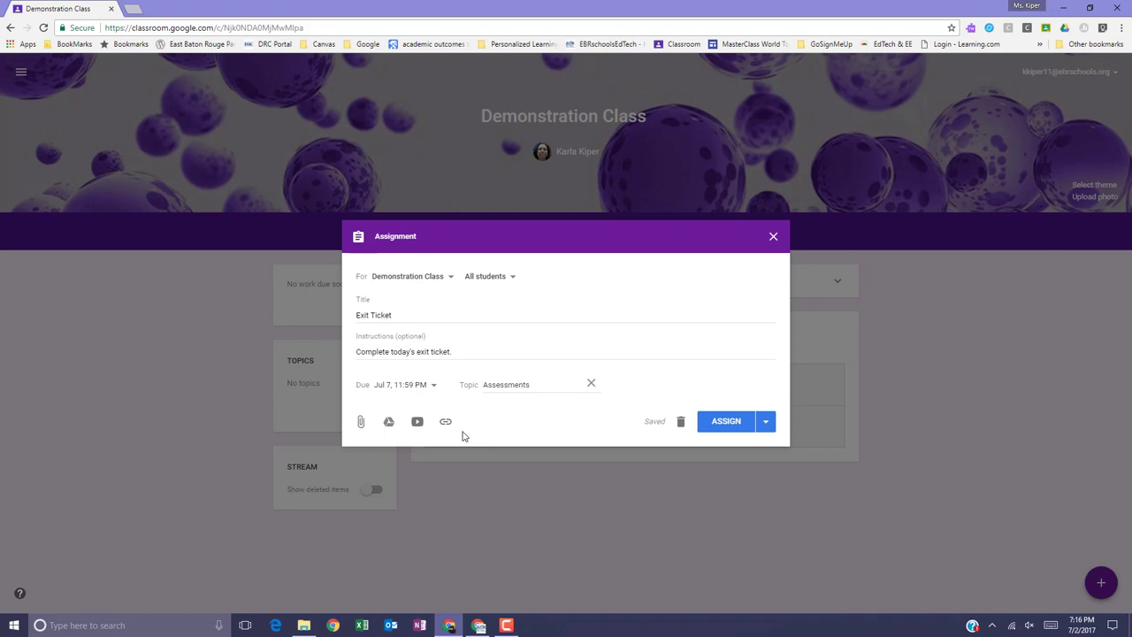
Step: Add the Exit Ticket form from Google Drive's Recent files to the assignment
{"action": "left_click", "coordinate": [389, 423]}
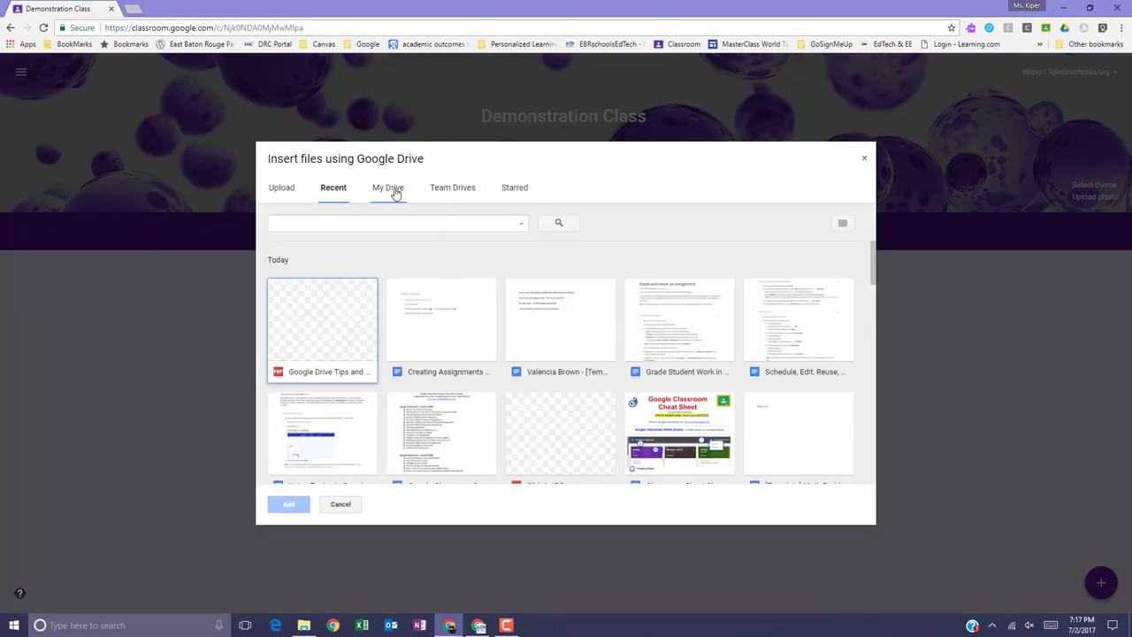
{"action": "left_click_drag", "start_coordinate": [875, 263], "coordinate": [874, 409]}
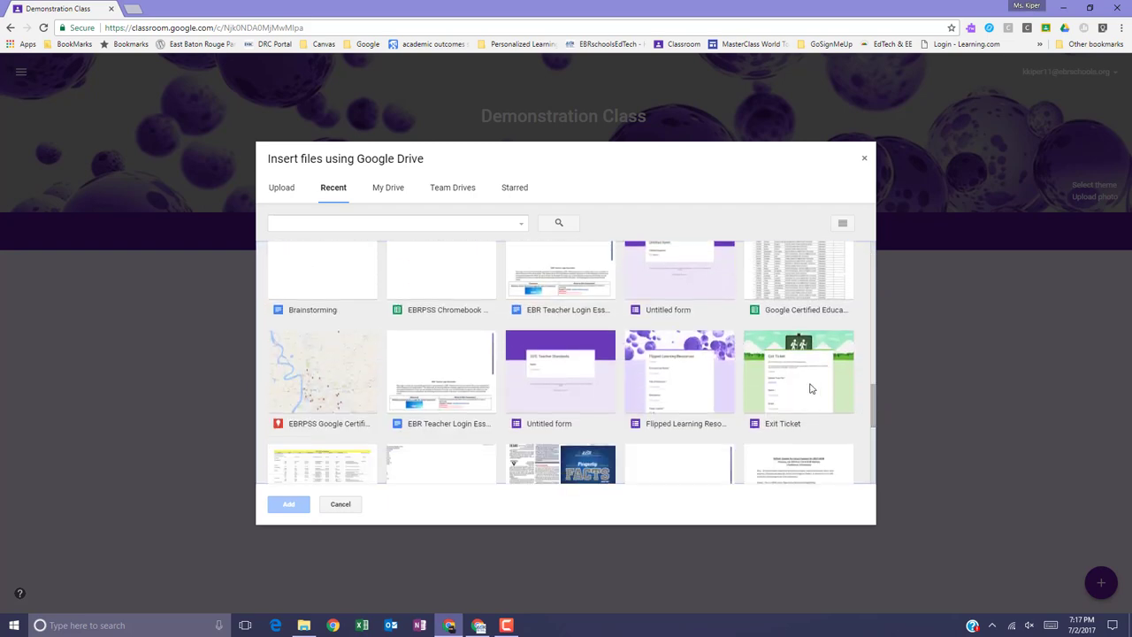
{"action": "left_click", "coordinate": [829, 400]}
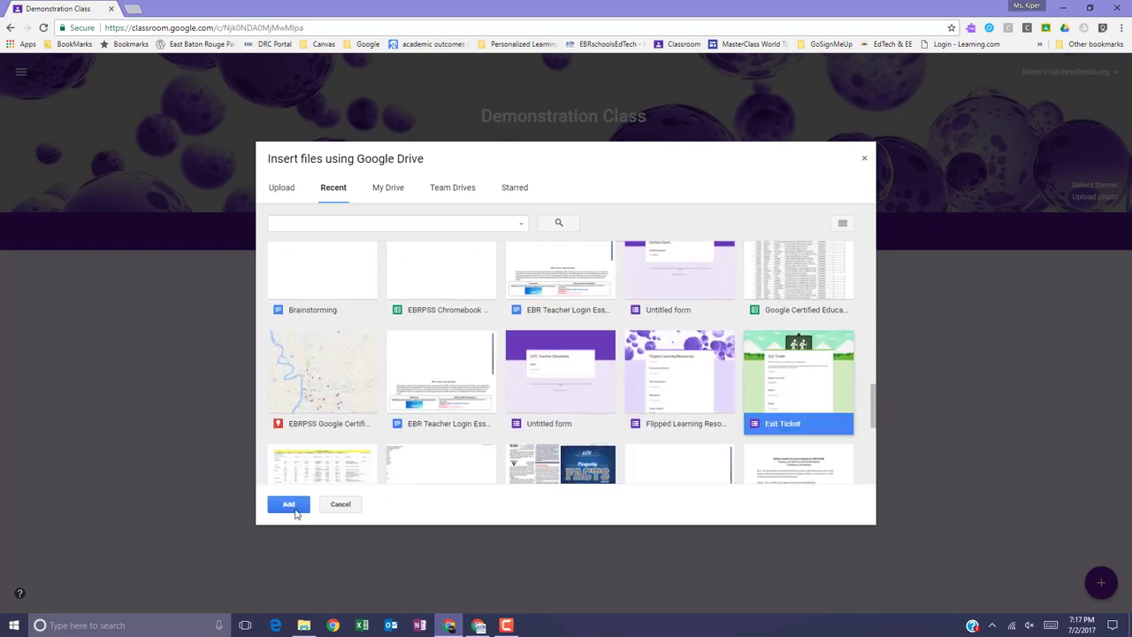
{"action": "left_click", "coordinate": [292, 506]}
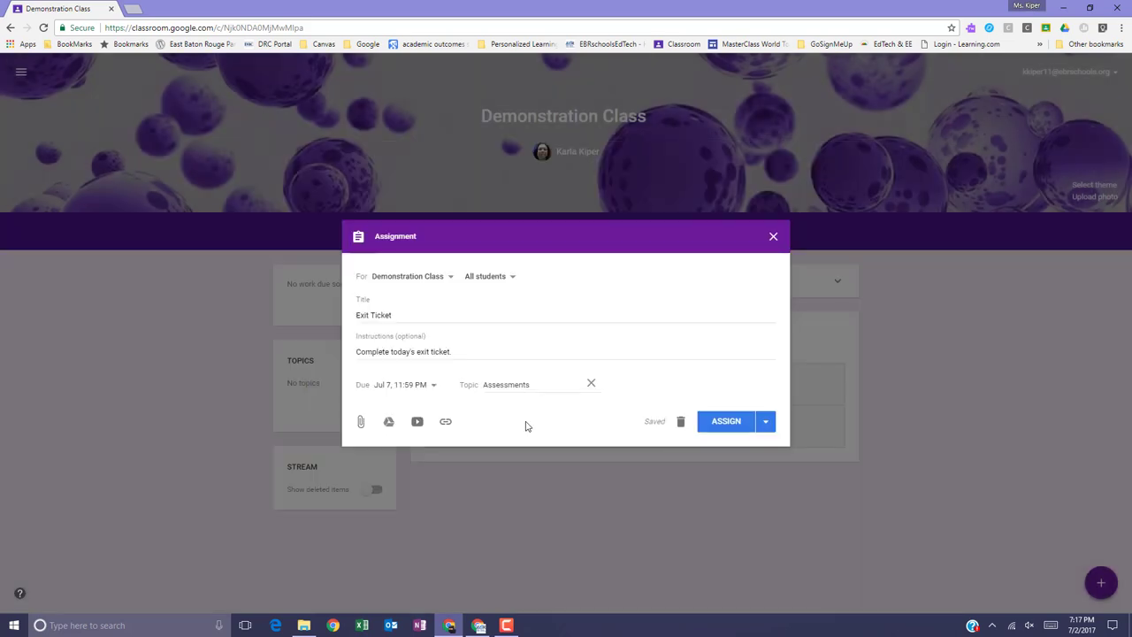
Step: Search YouTube for 'fractions' and choose the addition and subtraction trick video
{"action": "left_click", "coordinate": [418, 422]}
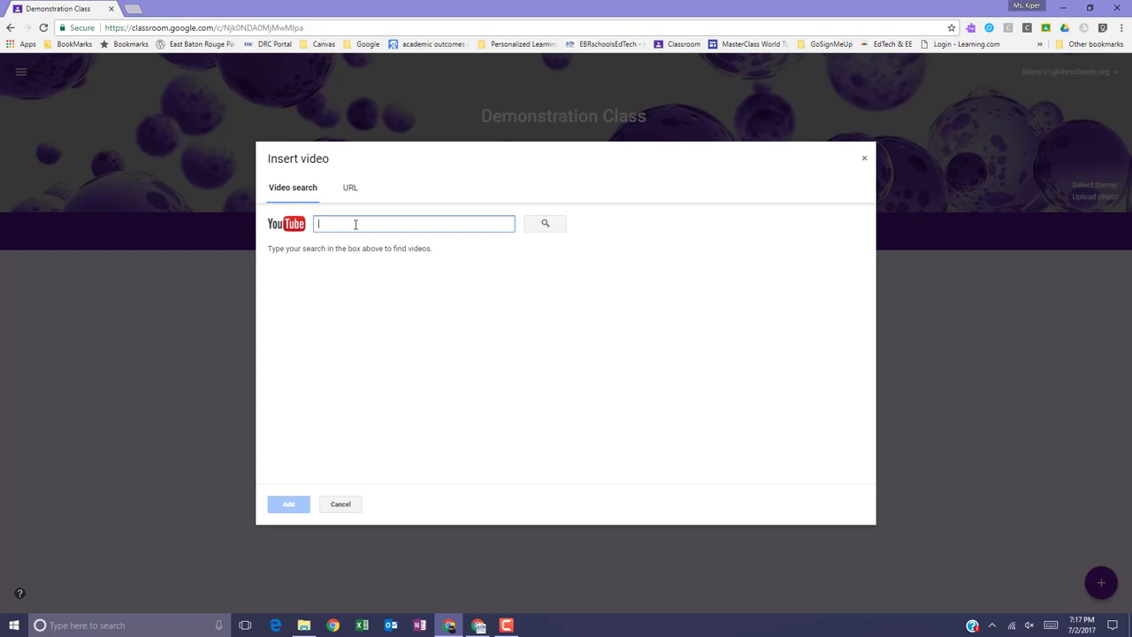
{"action": "type", "text": "fractions"}
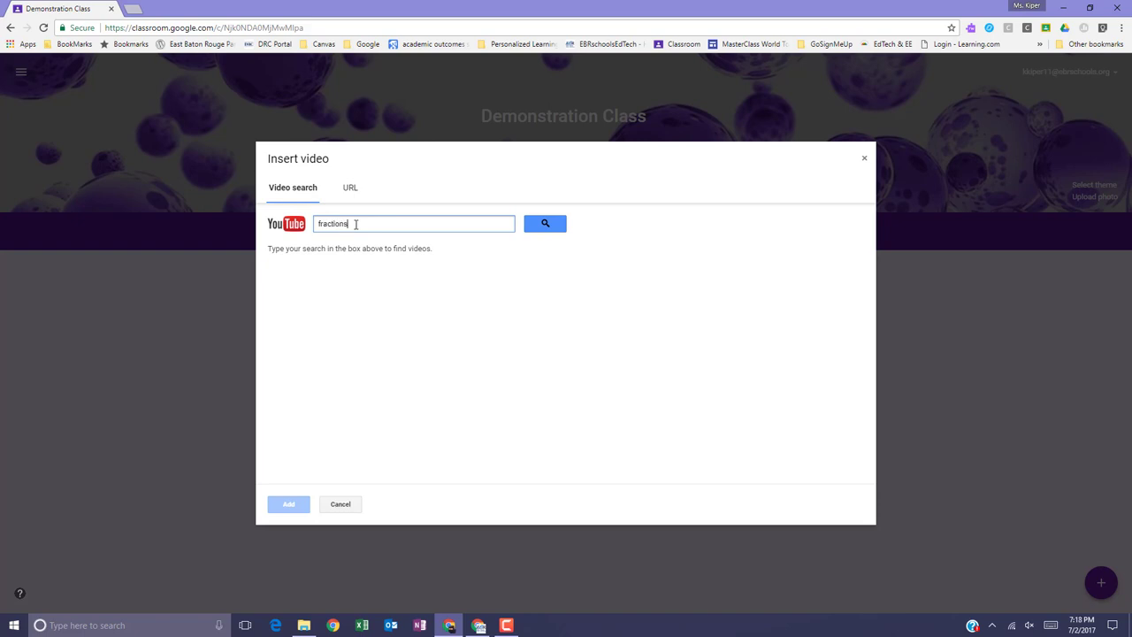
{"action": "left_click", "coordinate": [554, 226]}
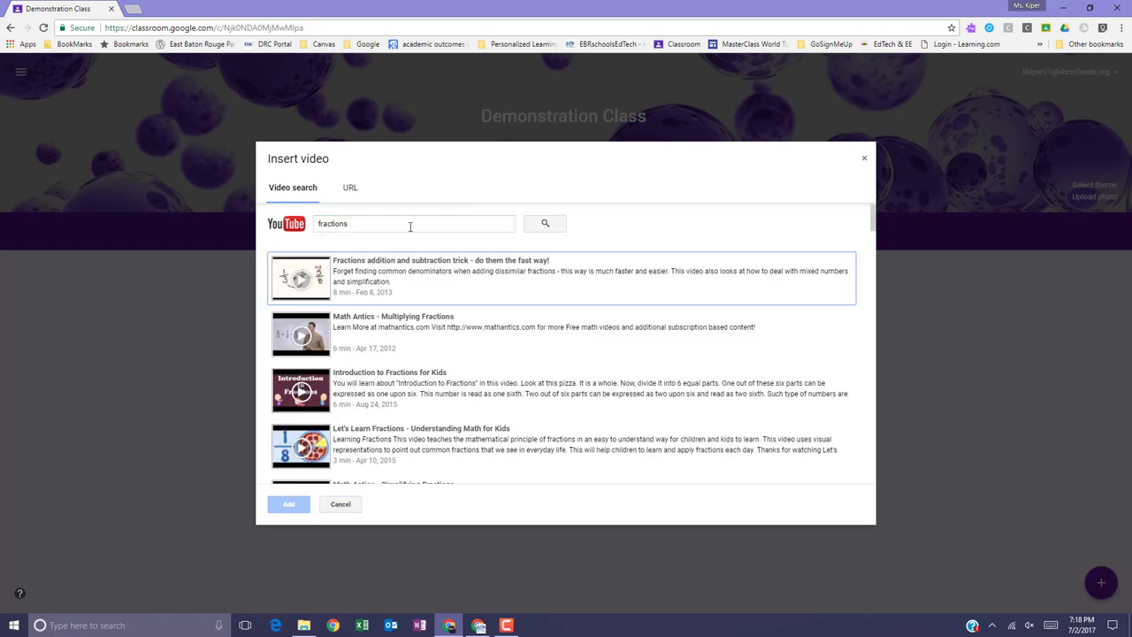
{"action": "left_click", "coordinate": [326, 295]}
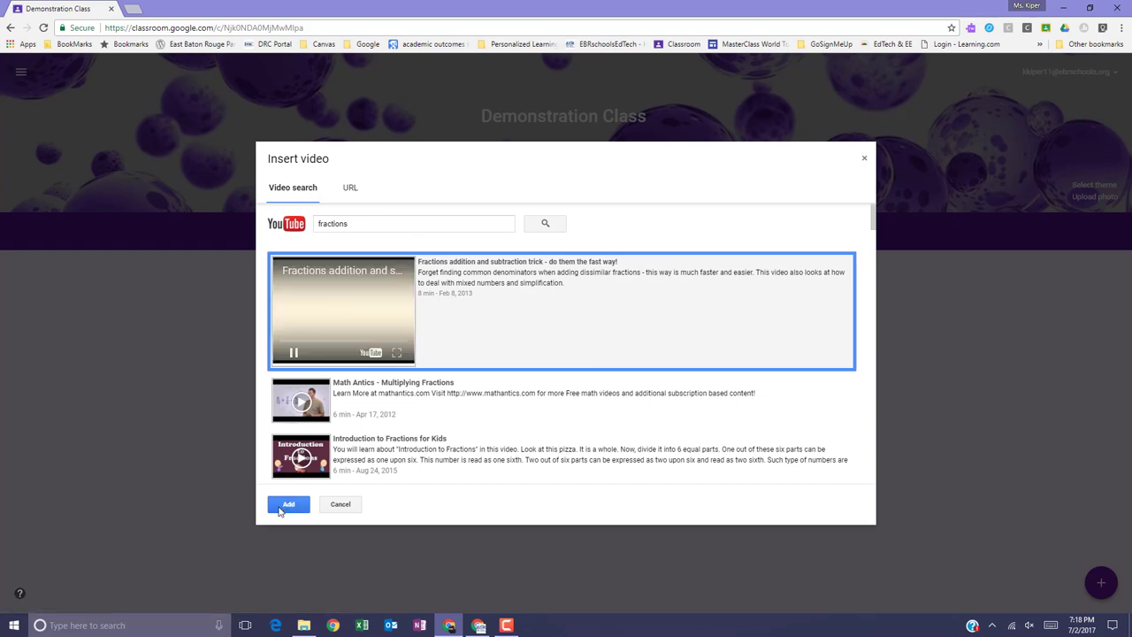
{"action": "left_click", "coordinate": [282, 507]}
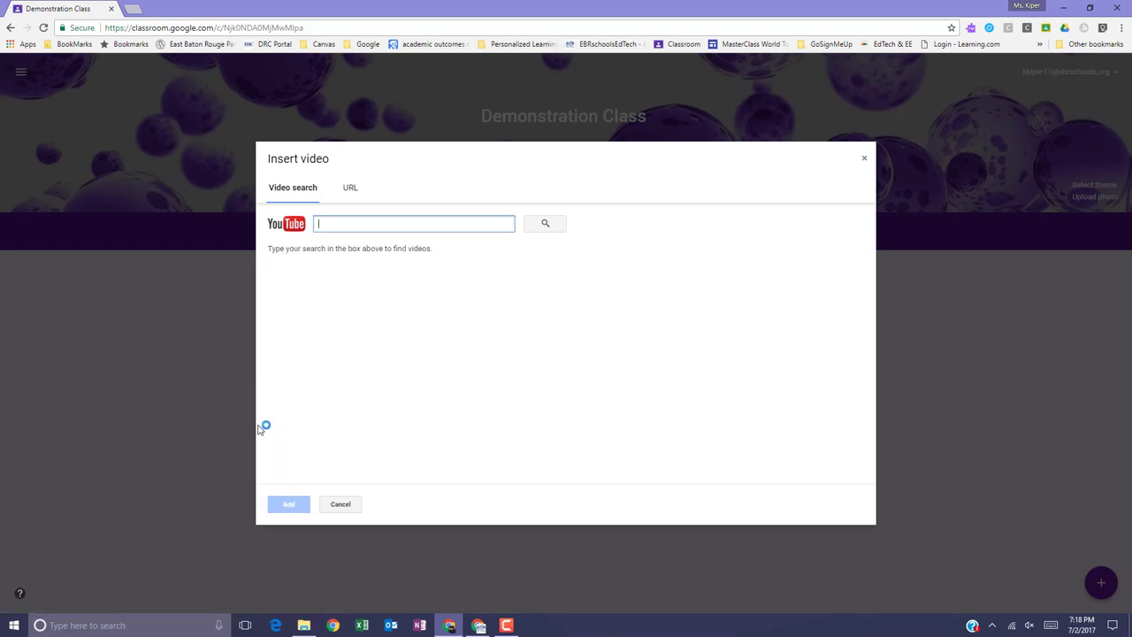
Step: Attach the fractions video by pasting its YouTube URL
{"action": "left_click", "coordinate": [352, 188]}
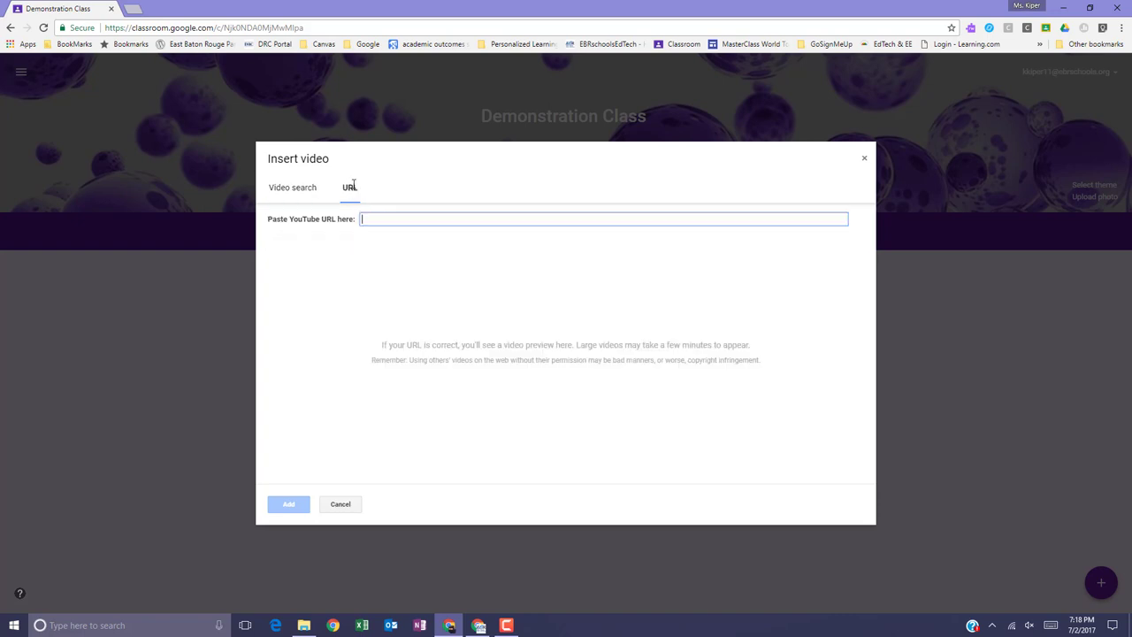
{"action": "right_click", "coordinate": [389, 219]}
{"action": "left_click", "coordinate": [416, 286]}
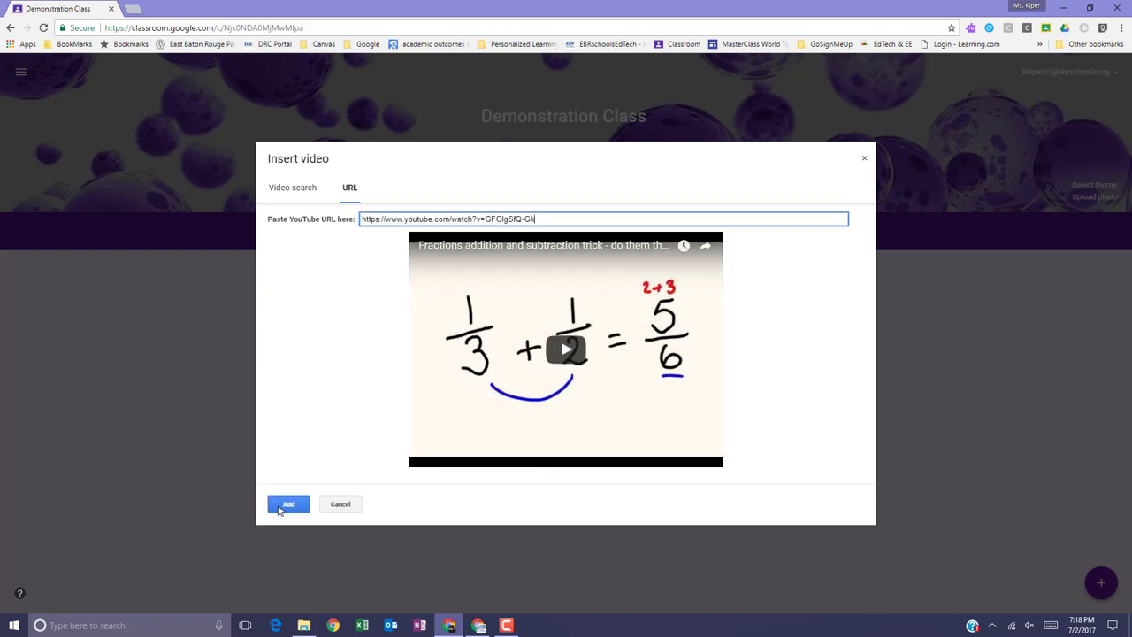
{"action": "left_click", "coordinate": [280, 510]}
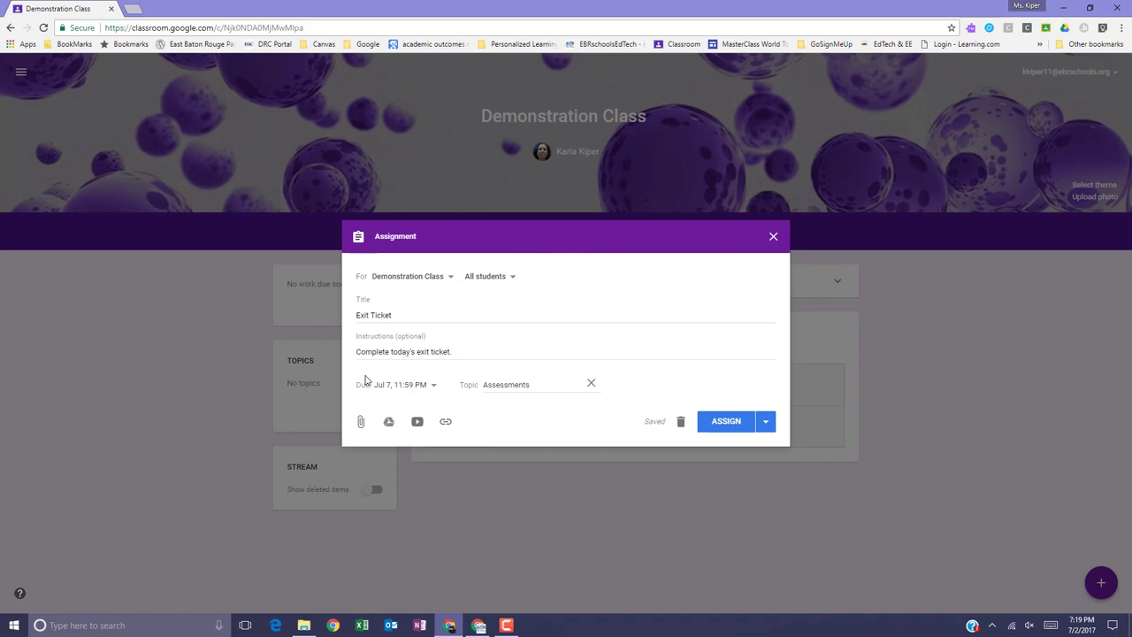
{"action": "left_click", "coordinate": [445, 423]}
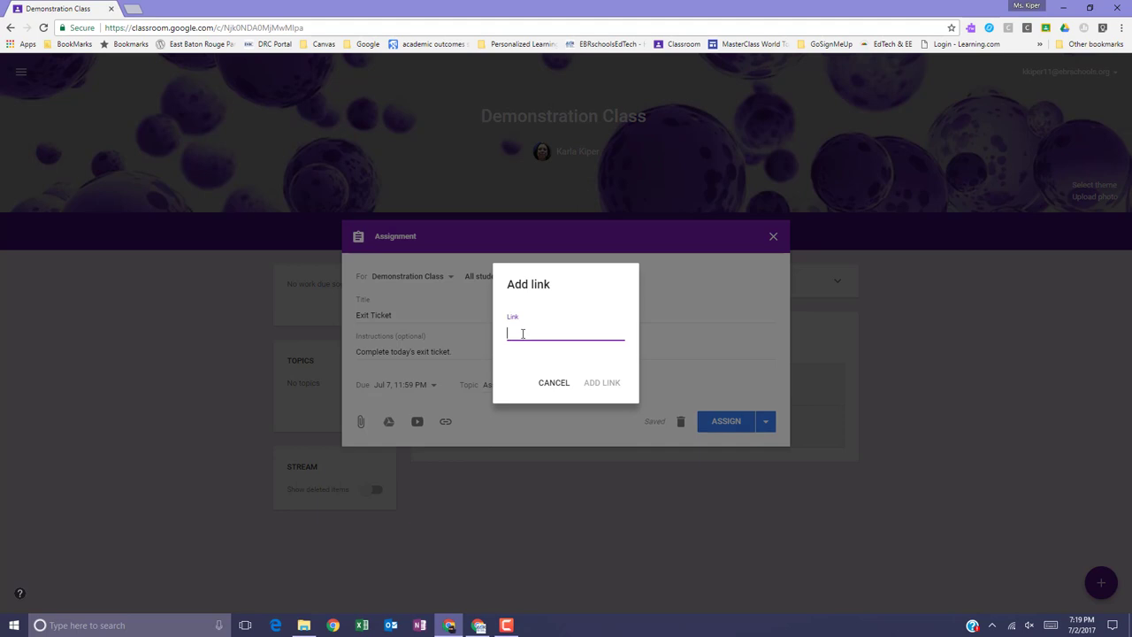
{"action": "right_click", "coordinate": [522, 334]}
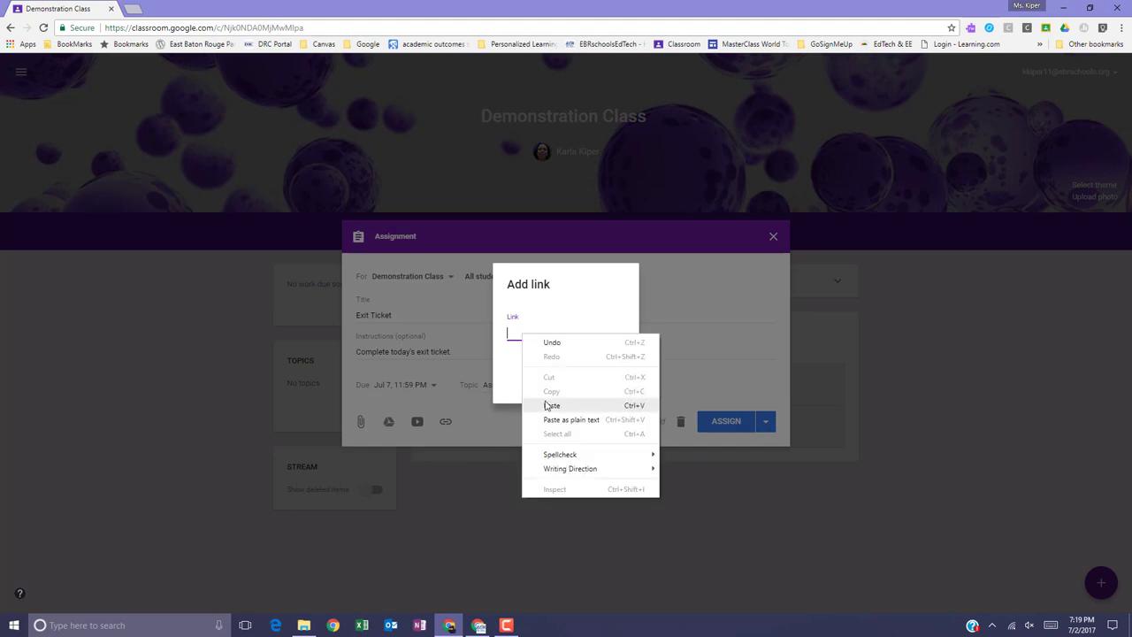
{"action": "left_click", "coordinate": [549, 405]}
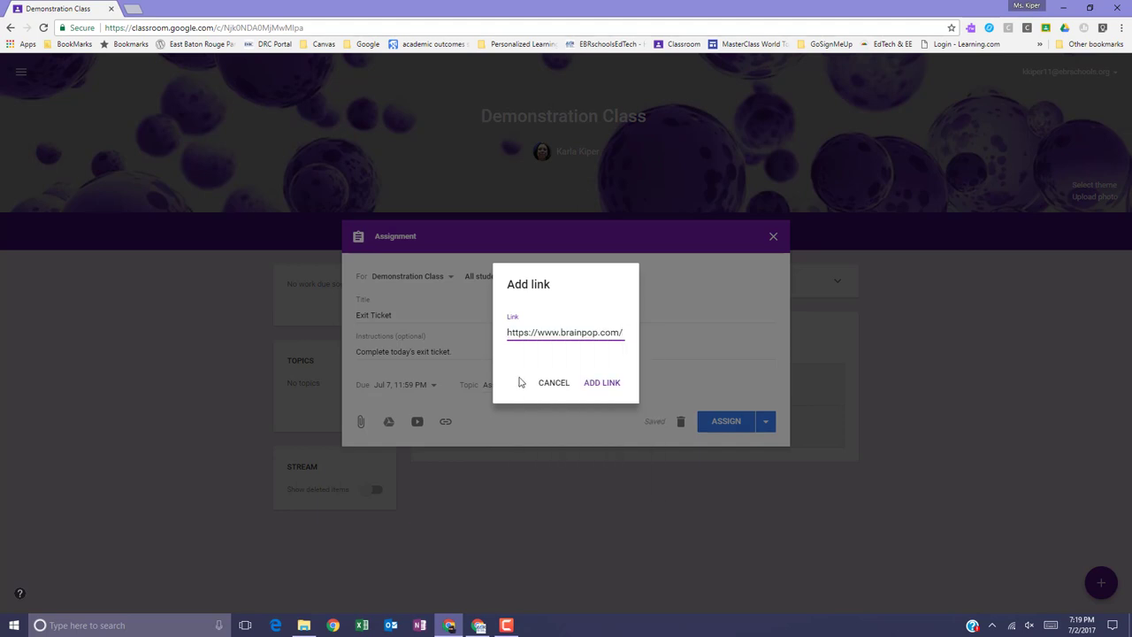
{"action": "left_click", "coordinate": [601, 384]}
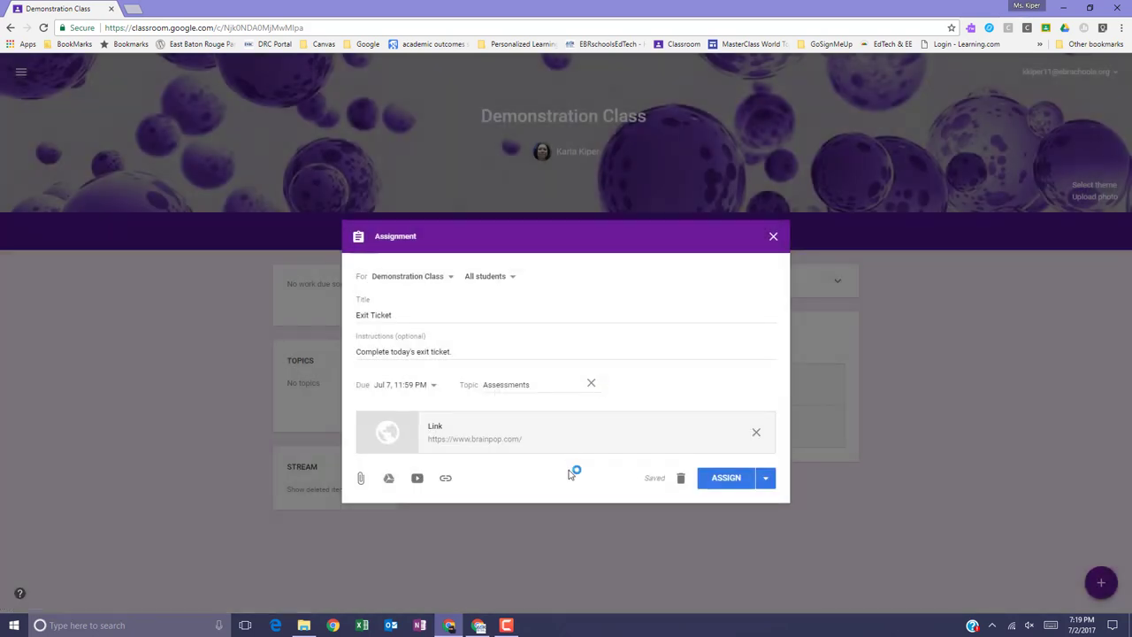
Step: Remove the brainpop link and bring up the Skill Checklist Doc's student access choices
{"action": "left_click", "coordinate": [756, 434]}
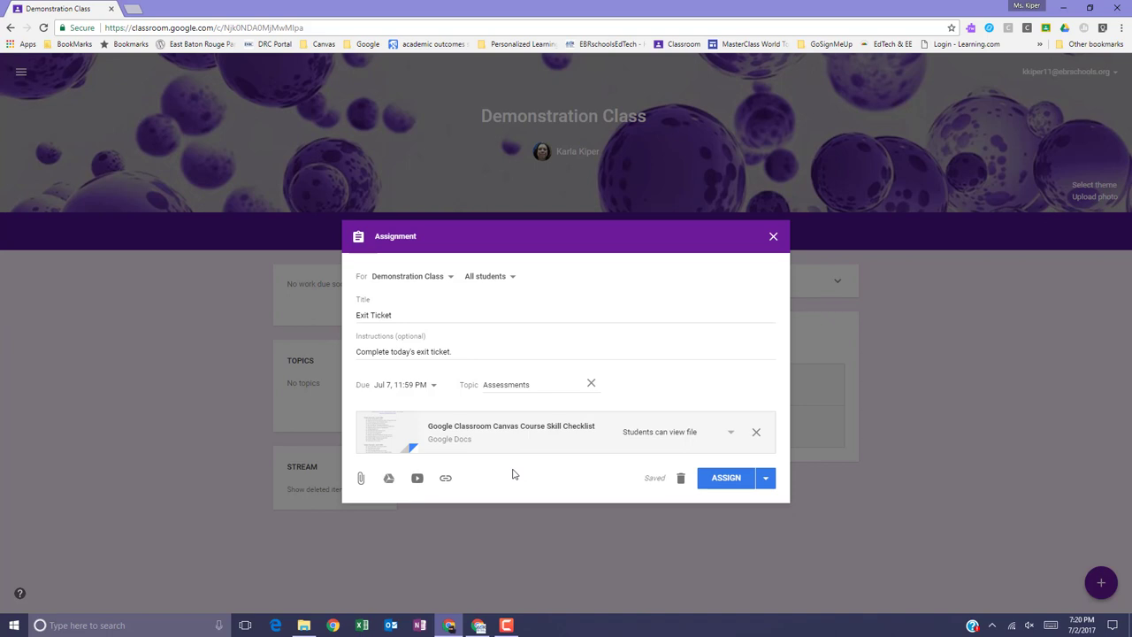
{"action": "left_click", "coordinate": [732, 436]}
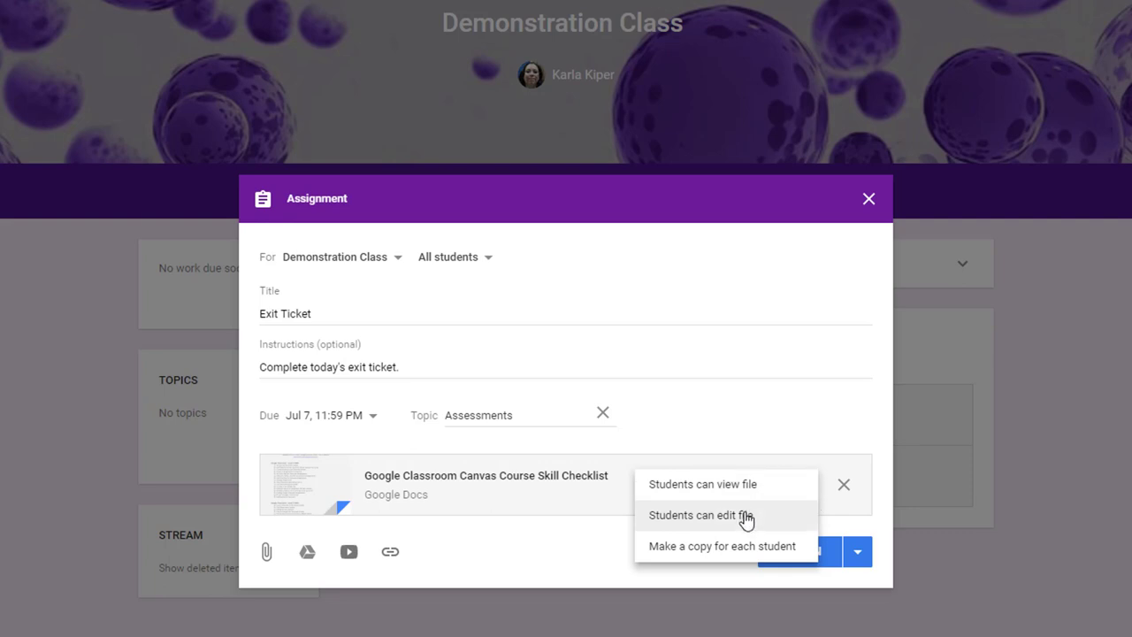
Step: Set the Skill Checklist Doc to 'Make a copy for each student'
{"action": "left_click", "coordinate": [801, 546]}
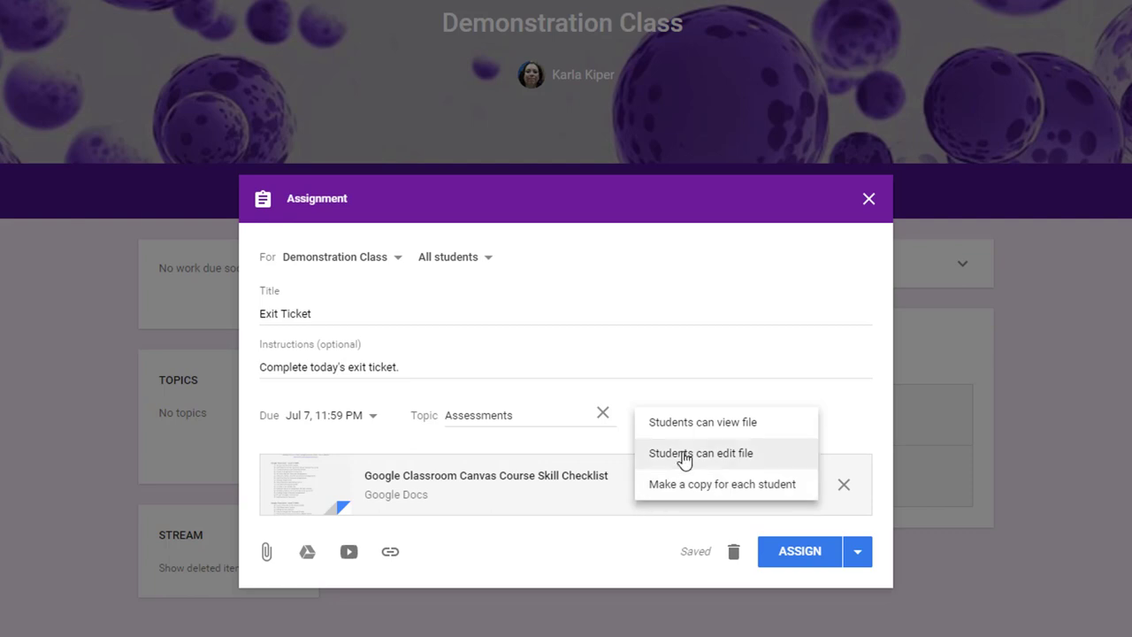
{"action": "left_click", "coordinate": [756, 461]}
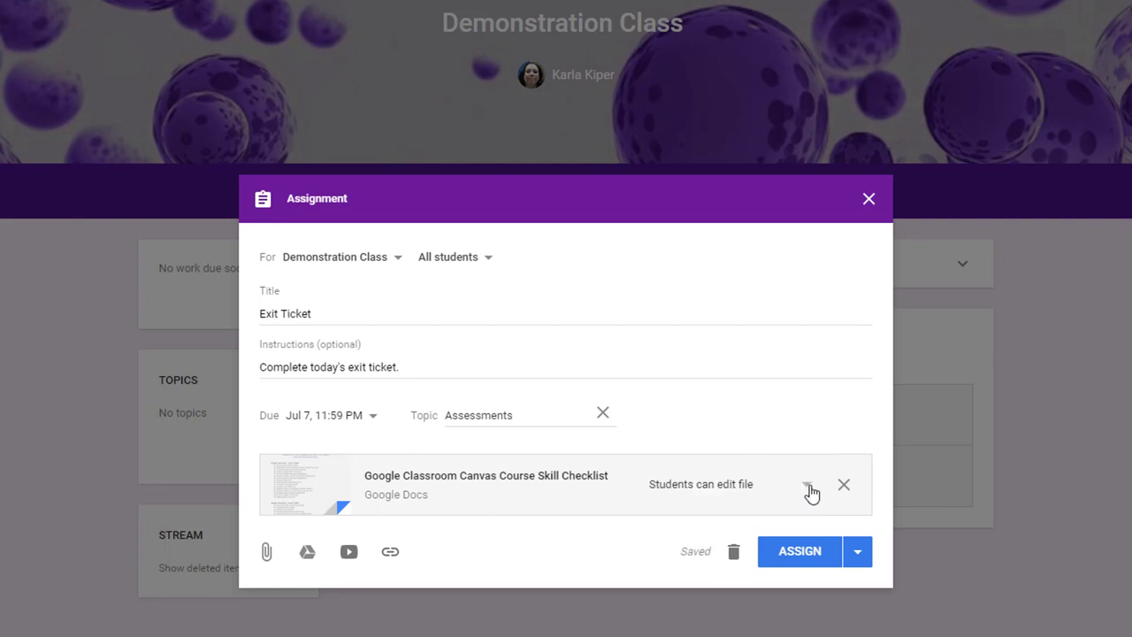
{"action": "left_click", "coordinate": [812, 492]}
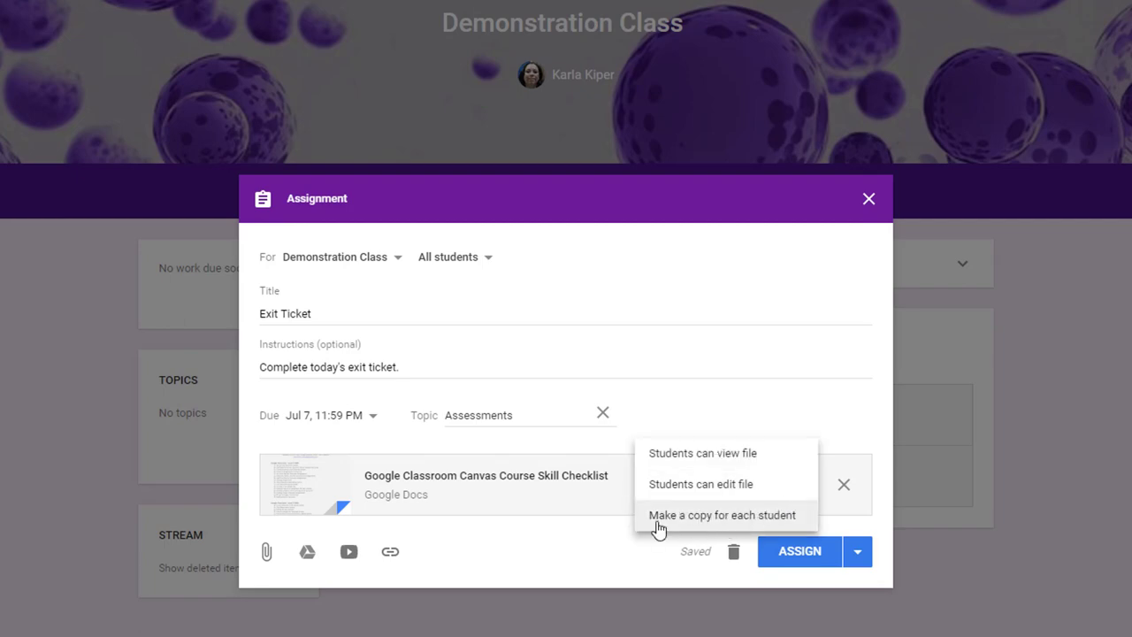
{"action": "left_click", "coordinate": [796, 517]}
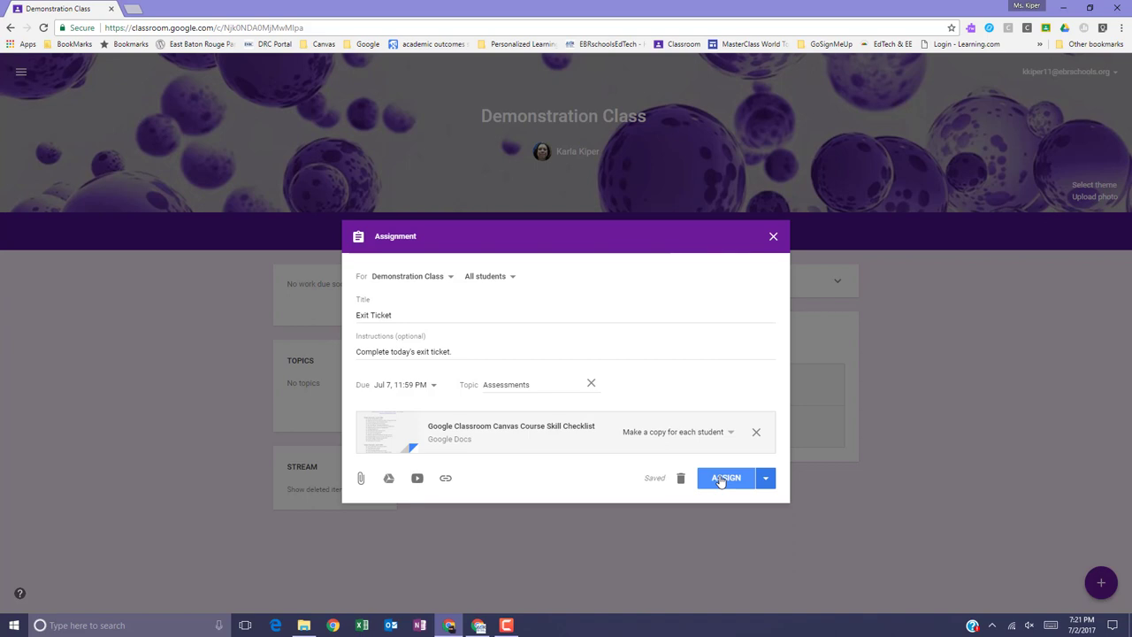
Step: Schedule the Exit Ticket assignment to post on Jul 6
{"action": "left_click", "coordinate": [733, 484]}
{"action": "left_click", "coordinate": [767, 478]}
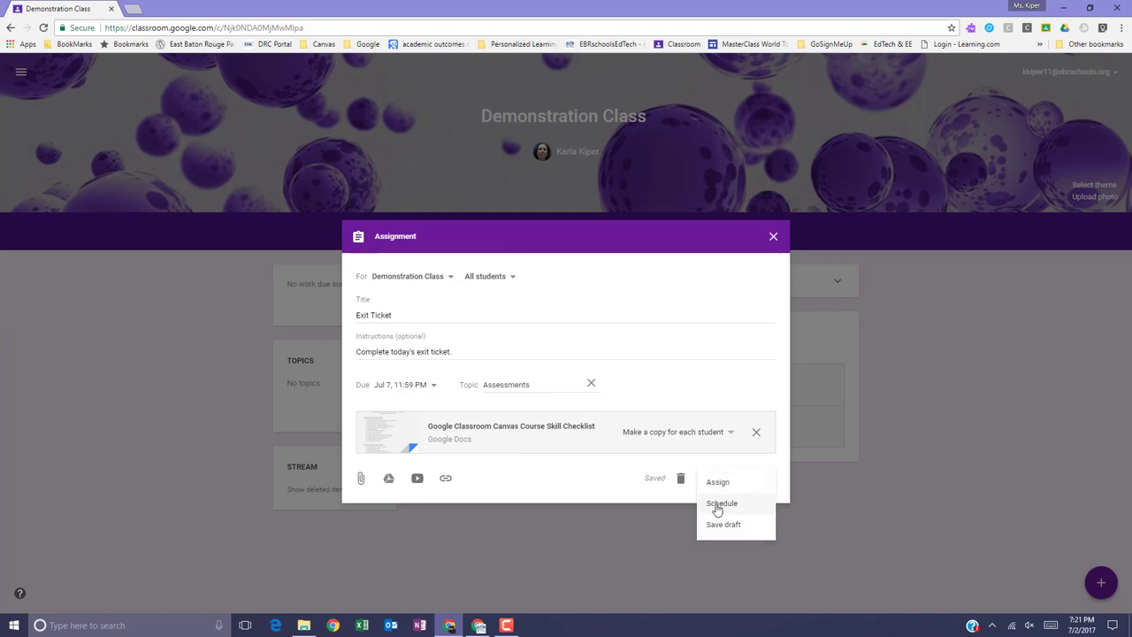
{"action": "left_click", "coordinate": [719, 505]}
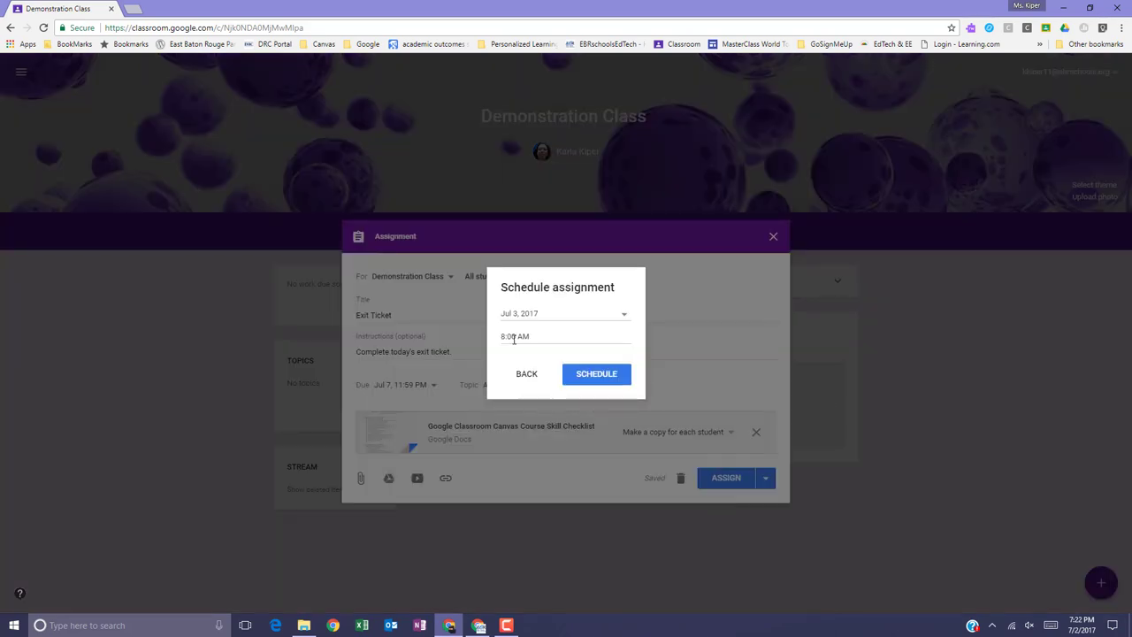
{"action": "left_click", "coordinate": [625, 315]}
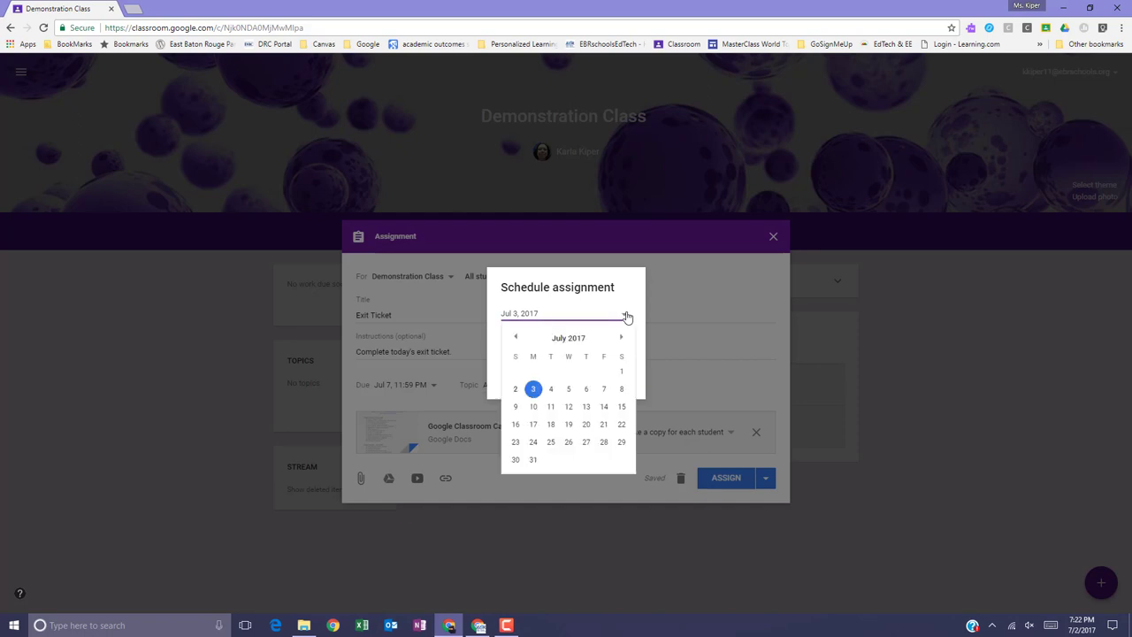
{"action": "left_click", "coordinate": [587, 392]}
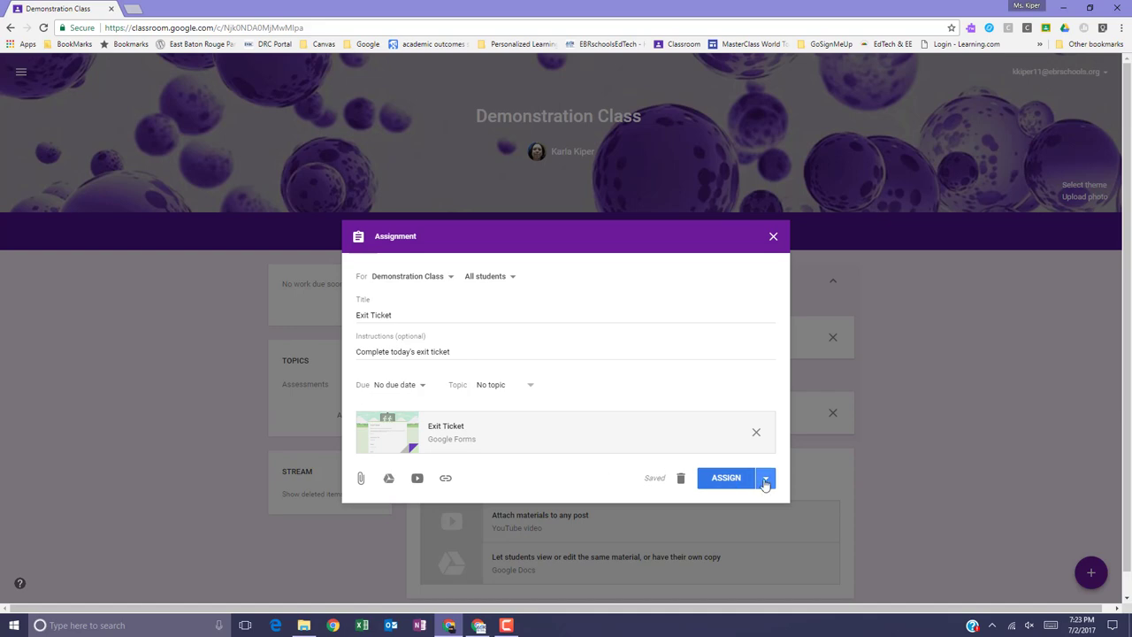
Step: Post the second Exit Ticket assignment with its Google Forms file to the stream
{"action": "left_click", "coordinate": [765, 481]}
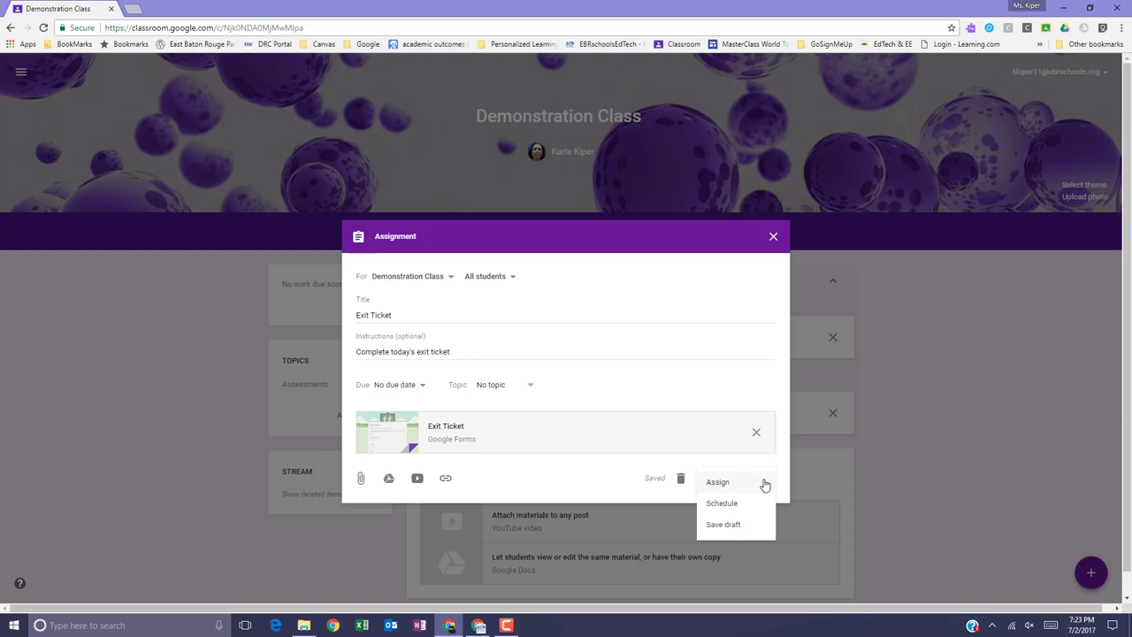
{"action": "left_click", "coordinate": [724, 525]}
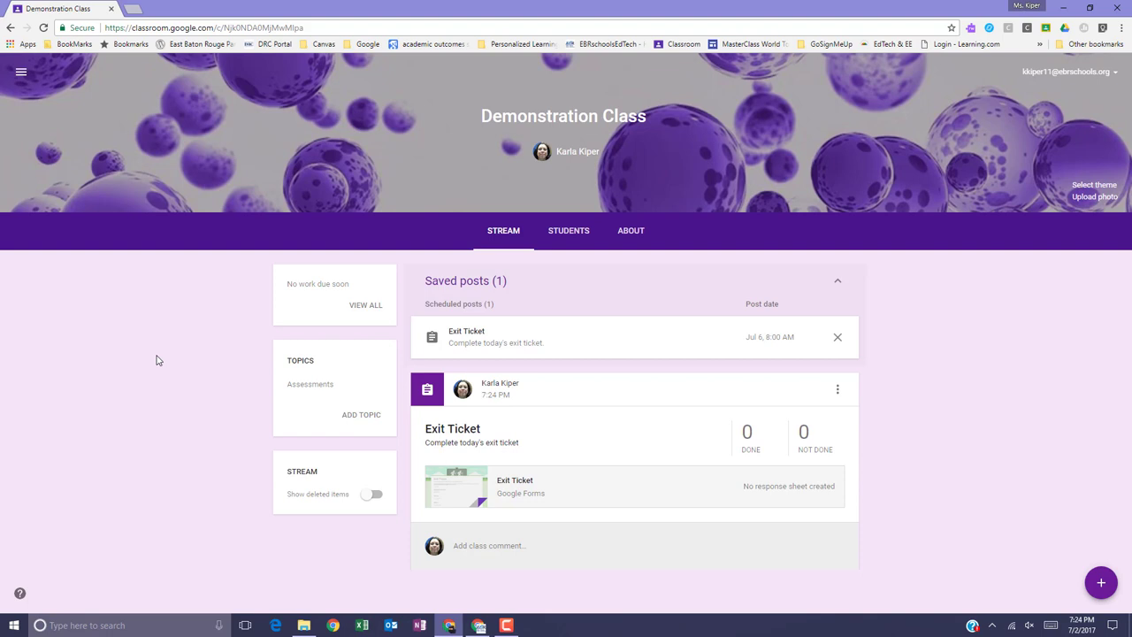
Step: End the posted Exit Ticket's instructions with a period, save, then open the scheduled Exit Ticket
{"action": "left_click", "coordinate": [838, 394]}
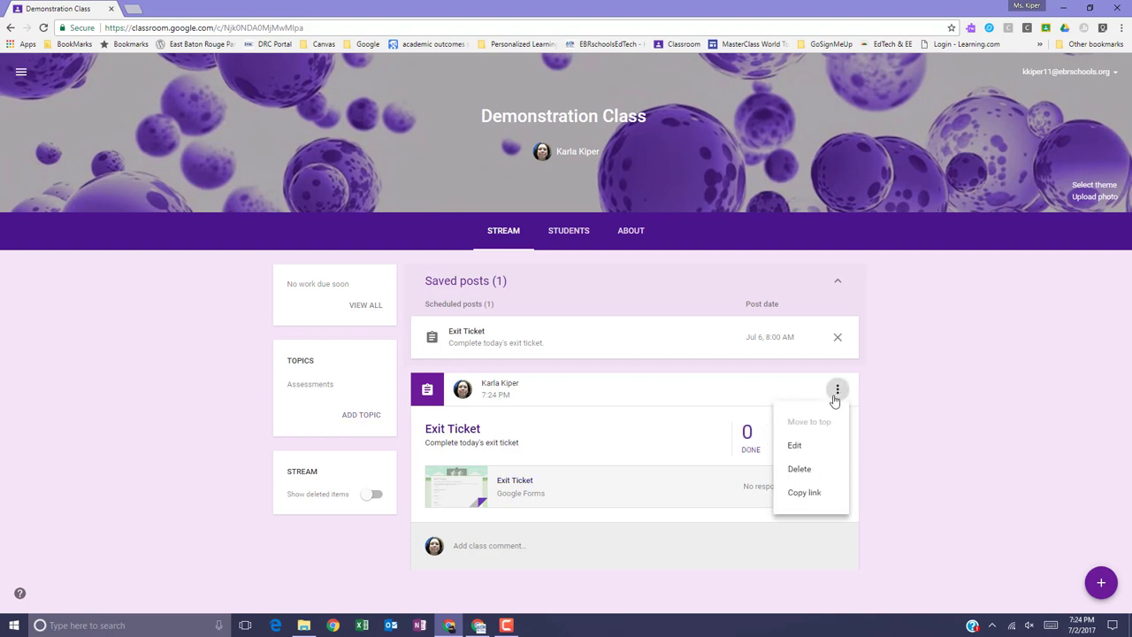
{"action": "left_click", "coordinate": [795, 447]}
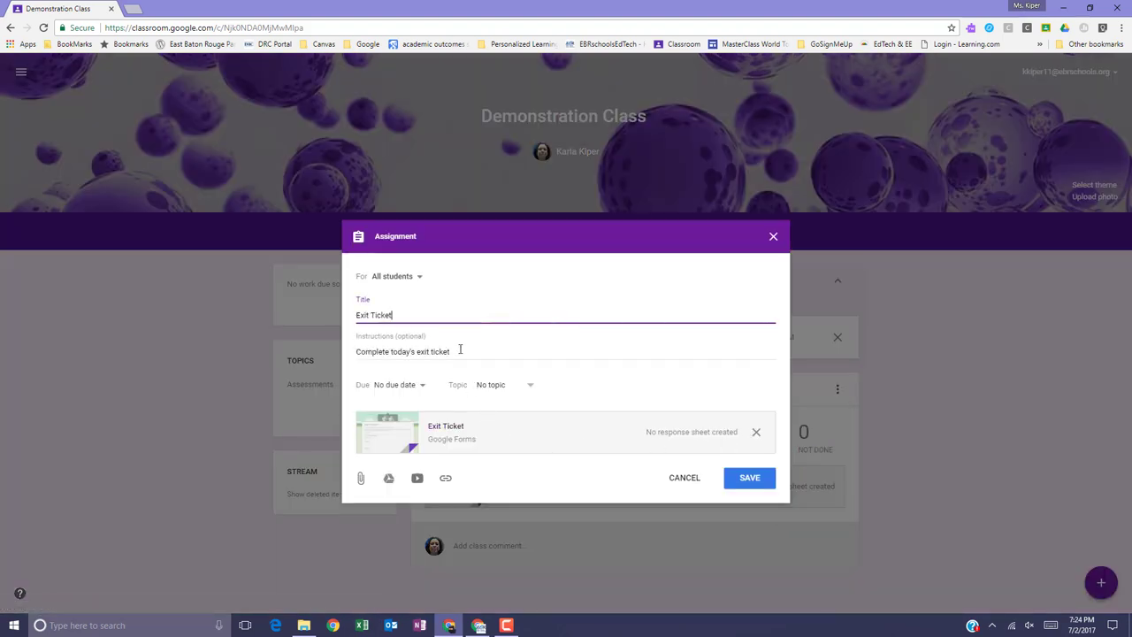
{"action": "left_click", "coordinate": [459, 352]}
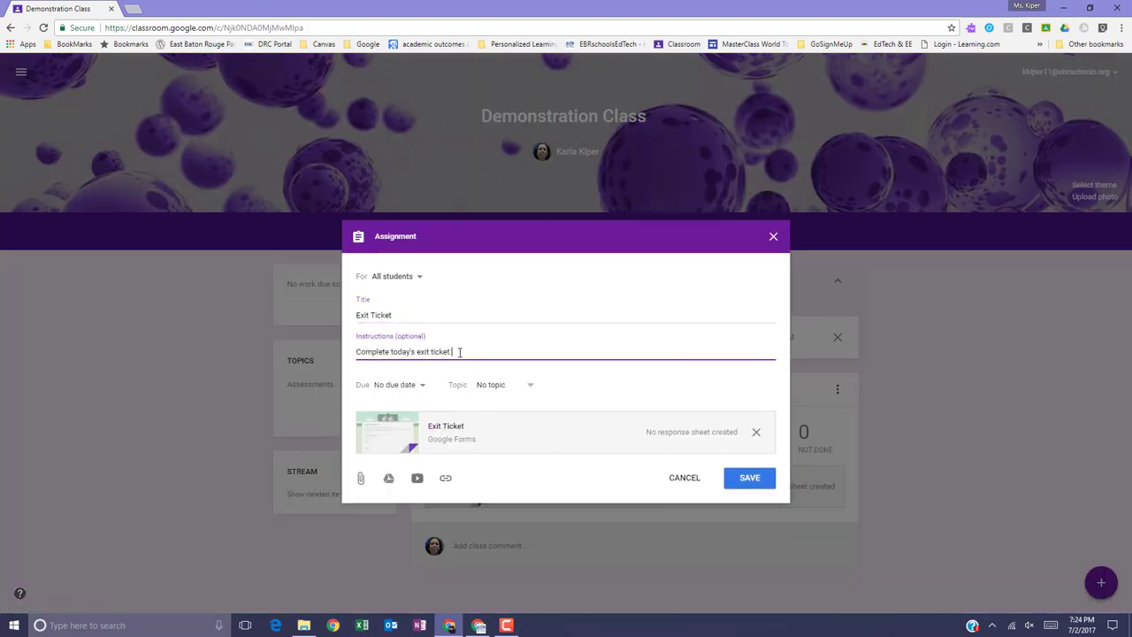
{"action": "left_click", "coordinate": [743, 483]}
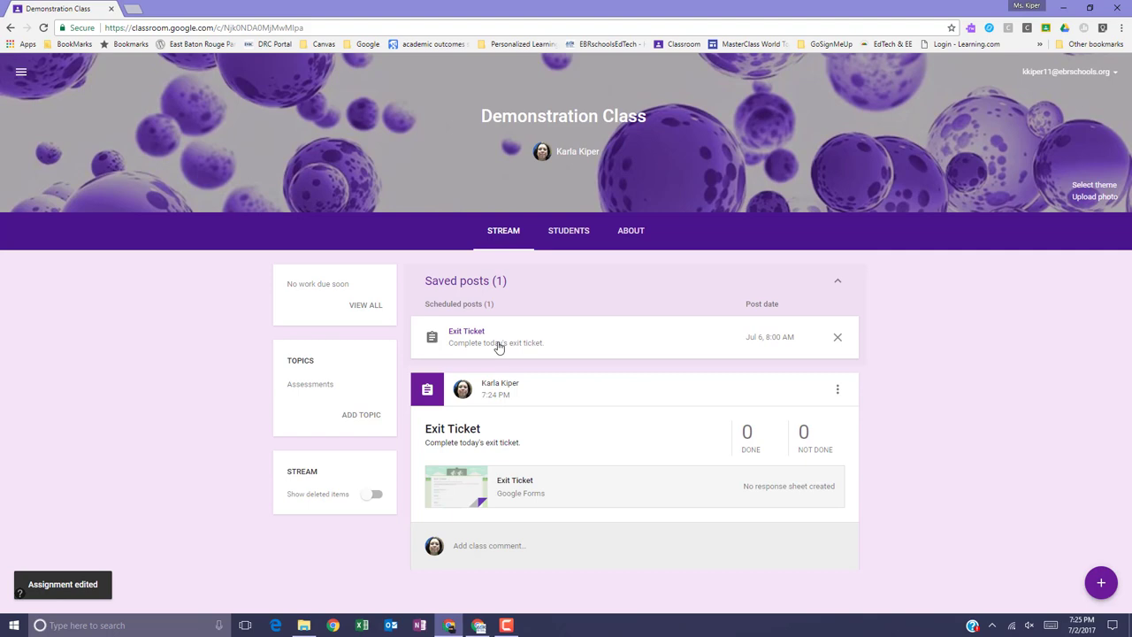
{"action": "left_click", "coordinate": [496, 345]}
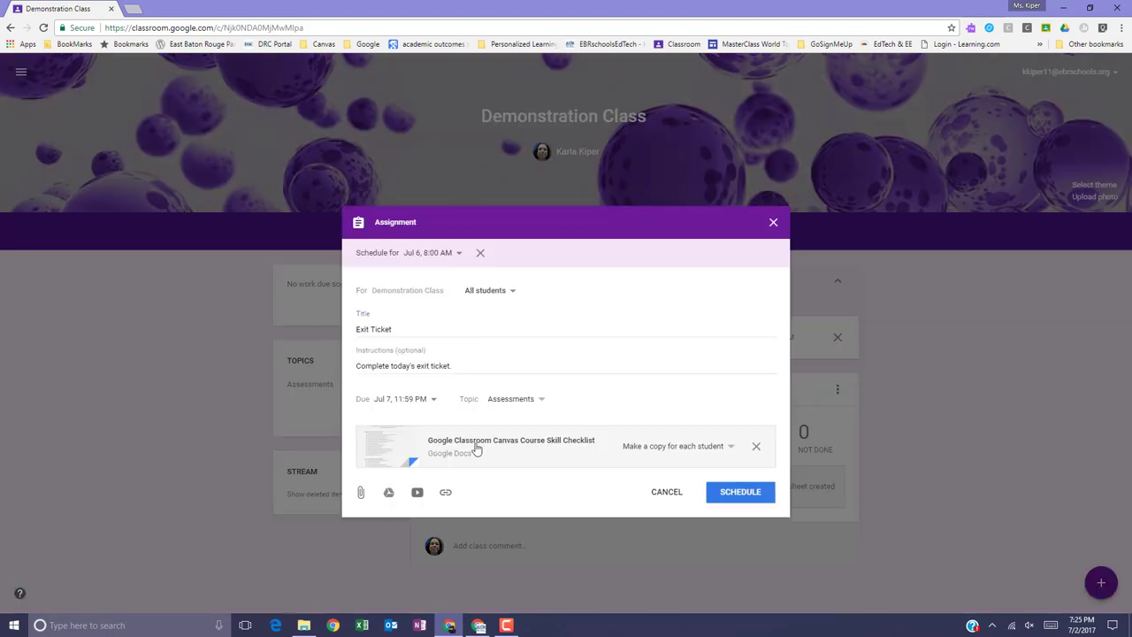
Step: Close the scheduled Jul 6 Exit Ticket editor
{"action": "left_click", "coordinate": [740, 495]}
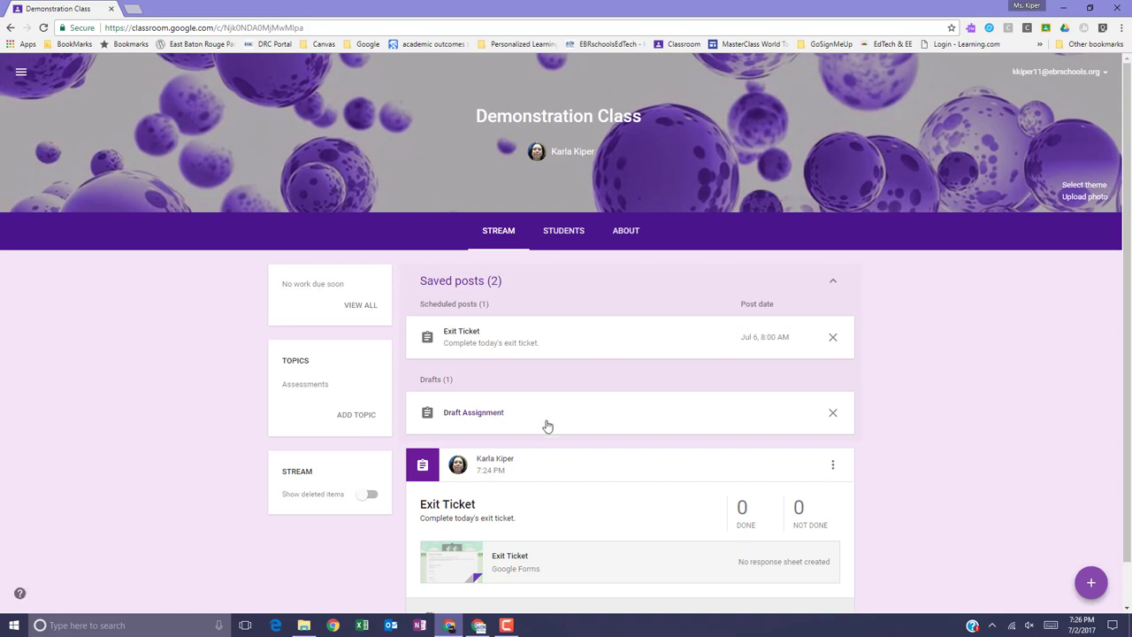
Step: Set the Draft Assignment's due date to Jul 24, 2017 and save it as a draft
{"action": "left_click", "coordinate": [546, 427]}
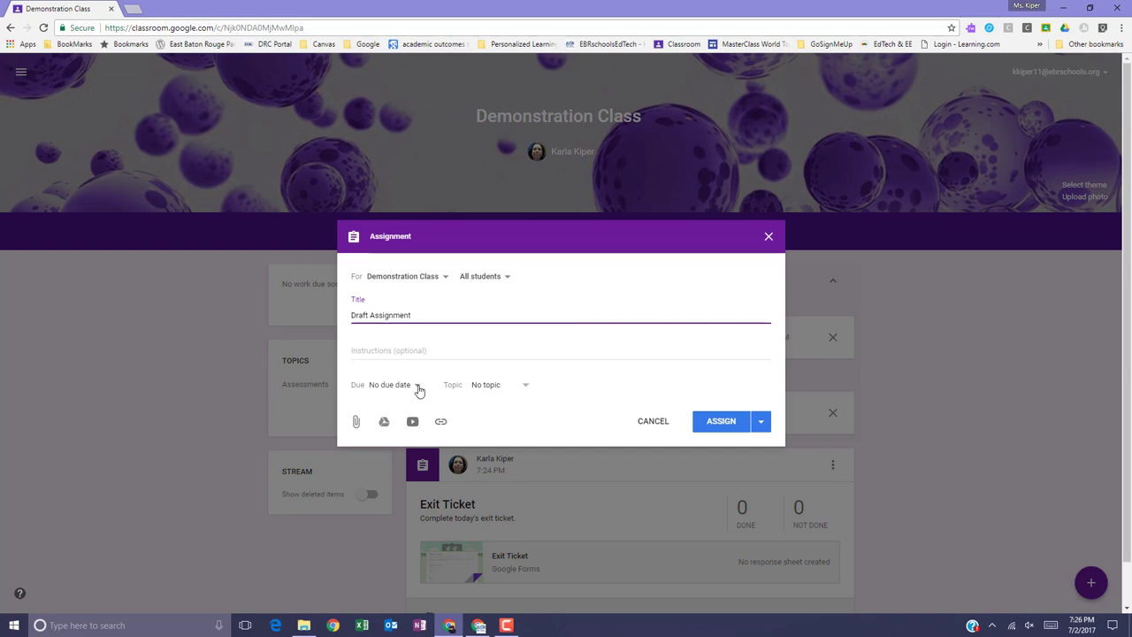
{"action": "left_click", "coordinate": [419, 391]}
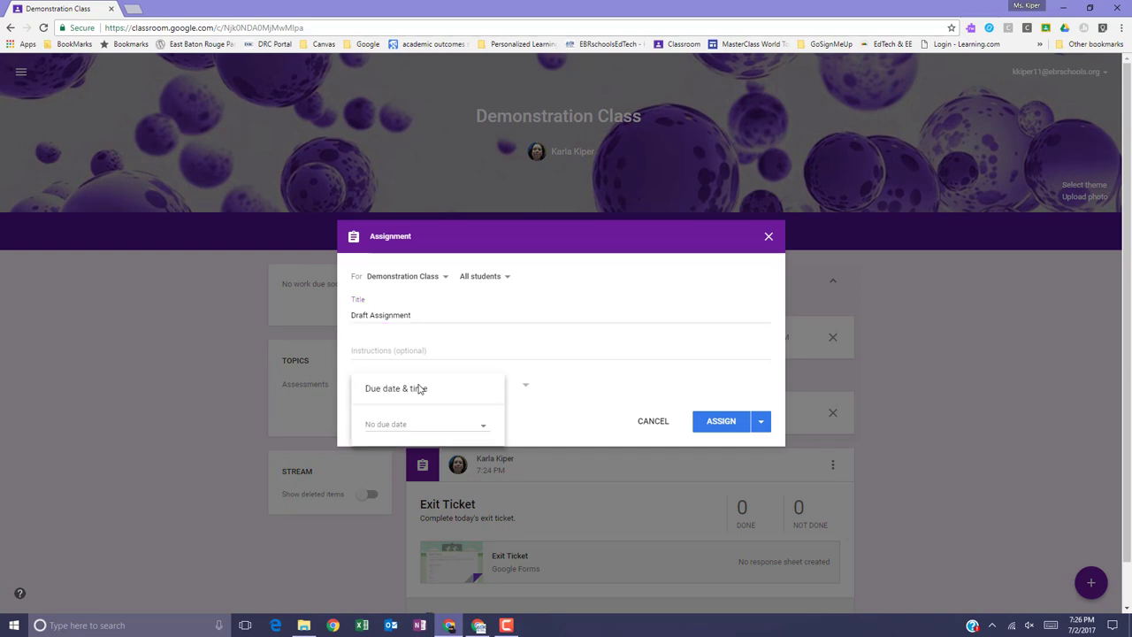
{"action": "left_click", "coordinate": [463, 432]}
{"action": "left_click", "coordinate": [397, 553]}
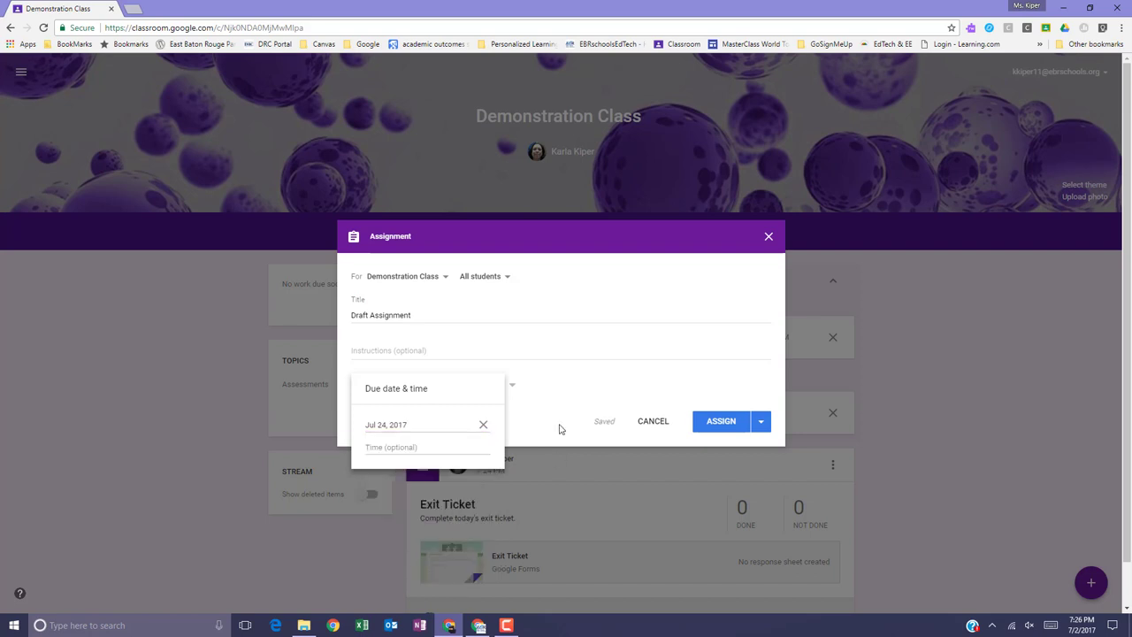
{"action": "left_click", "coordinate": [759, 429]}
{"action": "left_click", "coordinate": [703, 466]}
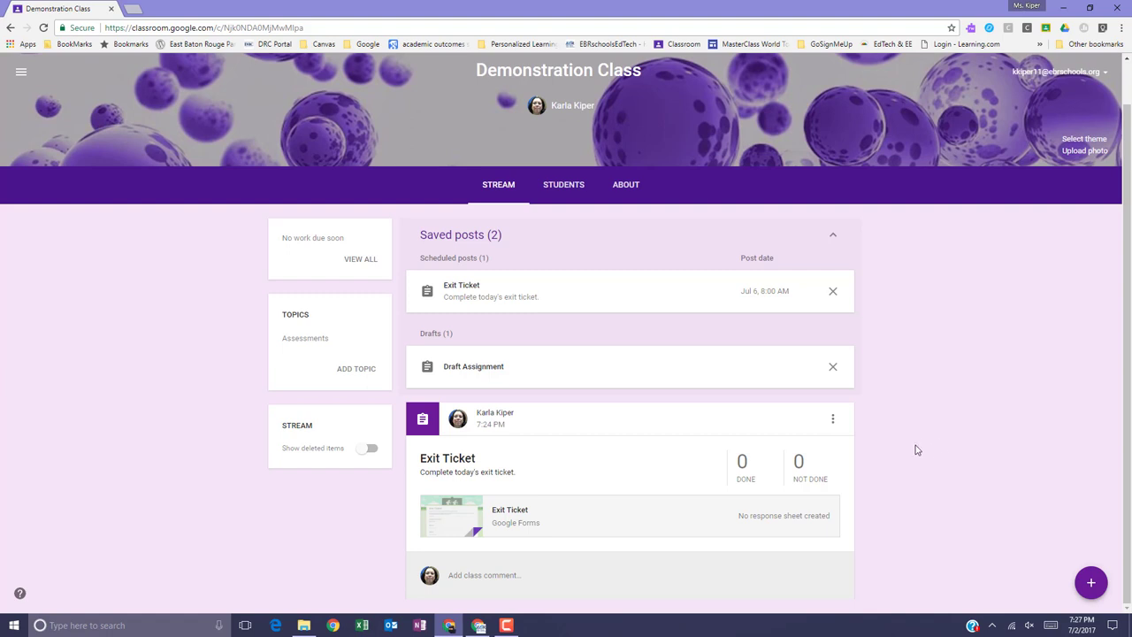
Step: Delete the posted Exit Ticket from the stream, then start deleting the Draft Assignment
{"action": "left_click", "coordinate": [833, 421]}
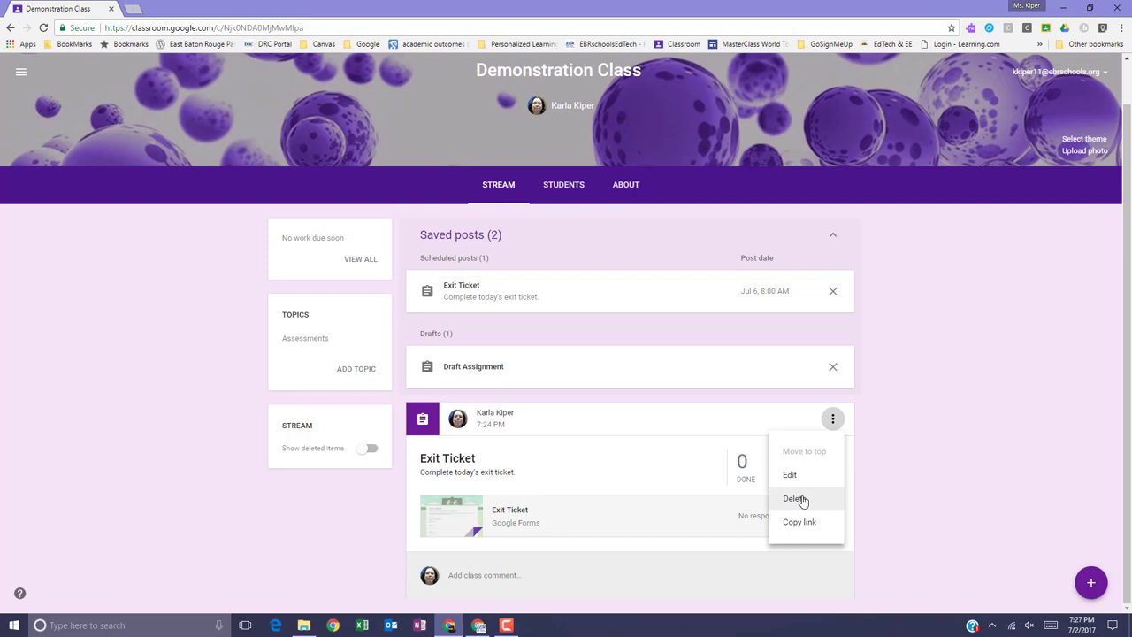
{"action": "left_click", "coordinate": [794, 499]}
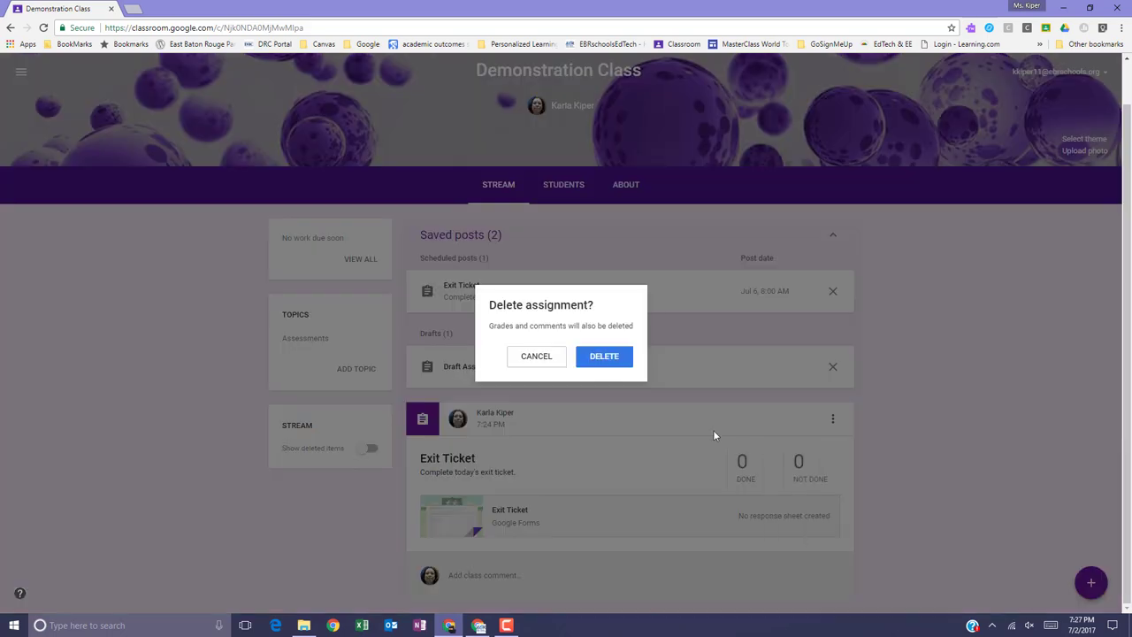
{"action": "left_click", "coordinate": [607, 358]}
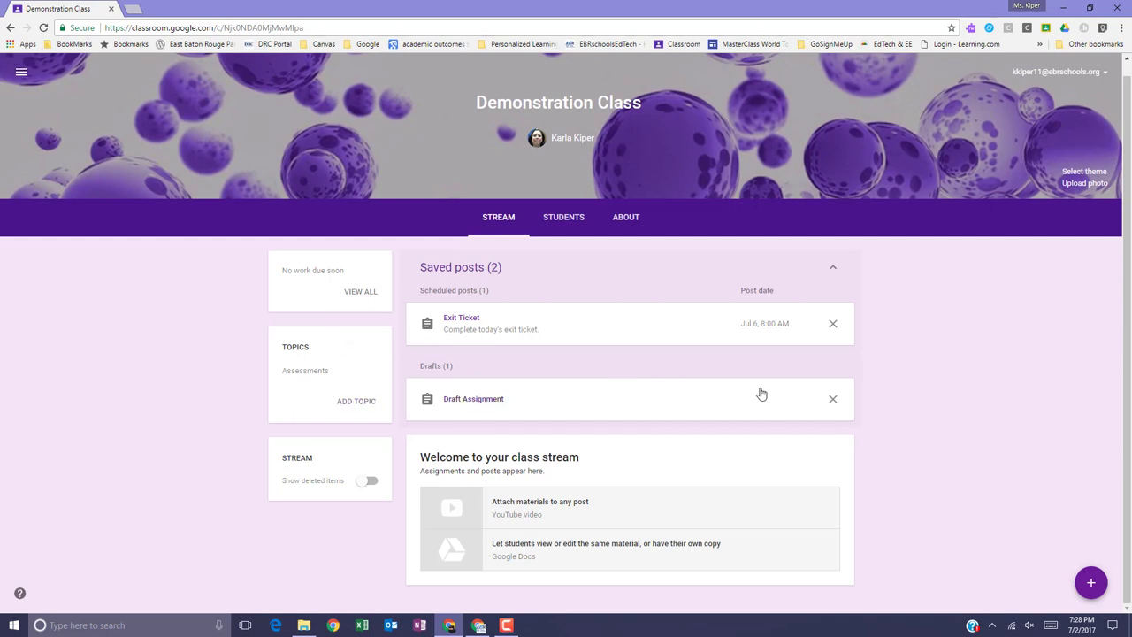
{"action": "left_click", "coordinate": [832, 402]}
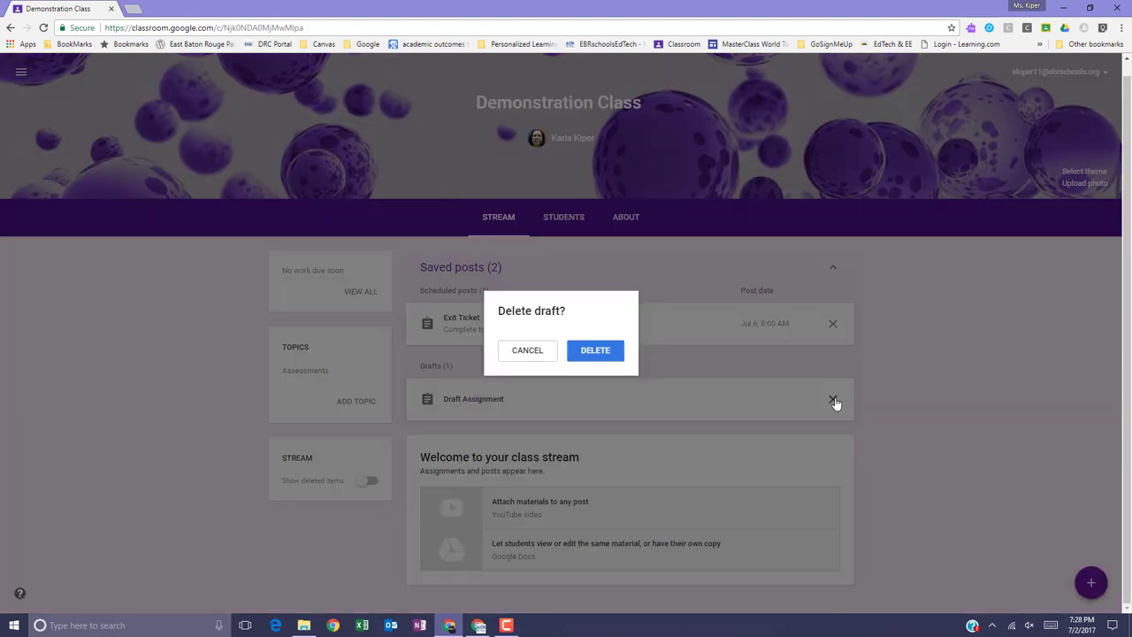